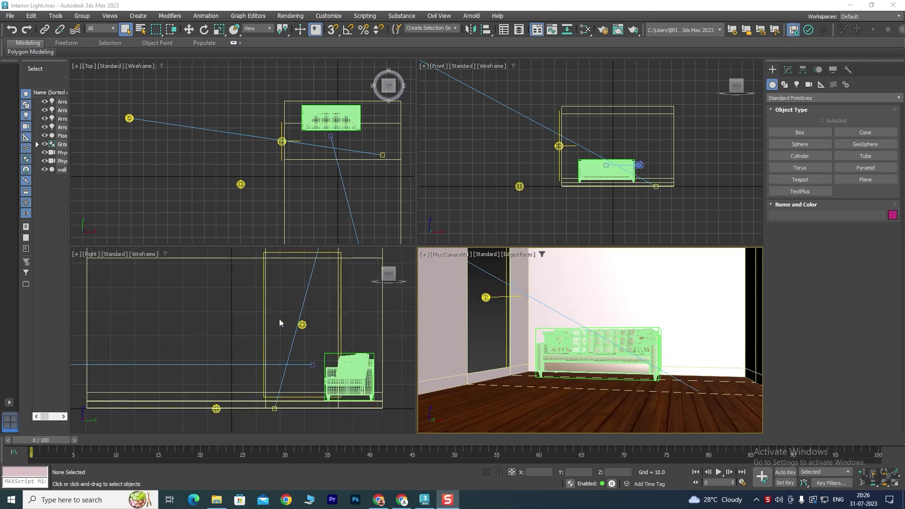
# - Zoom the Right viewport and maximize it with Alt+W to fill the work area
pyautogui.scroll(-2, 291, 321)
pyautogui.scroll(2, 311, 321)
pyautogui.scroll(1, 301, 319)
pyautogui.scroll(-3, 275, 317)
pyautogui.scroll(3, 273, 323)
pyautogui.scroll(-3, 268, 316)
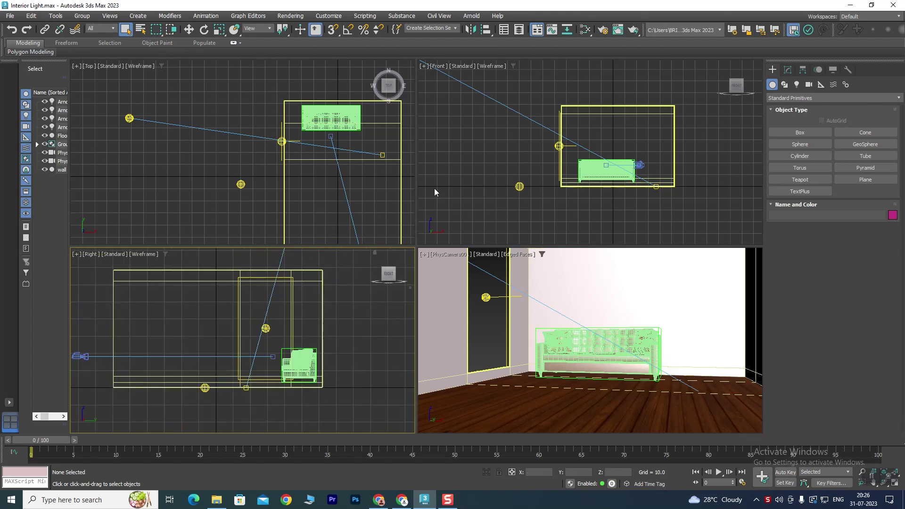
pyautogui.scroll(2, 258, 309)
pyautogui.hotkey('alt', 'w')
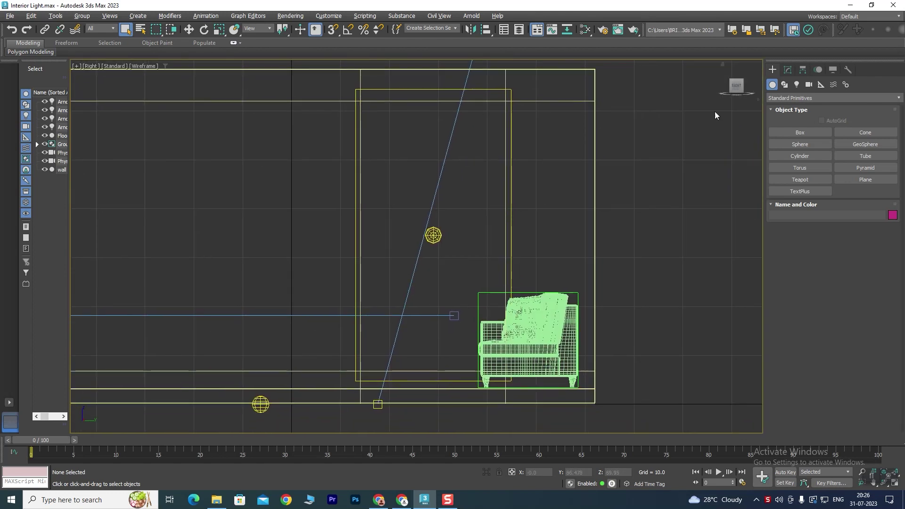
pyautogui.click(788, 71)
# - Draw a grid-snapped Rectangle spline, about 55.5 × 29.7, over the window opening
pyautogui.click(773, 70)
pyautogui.click(783, 84)
pyautogui.click(867, 145)
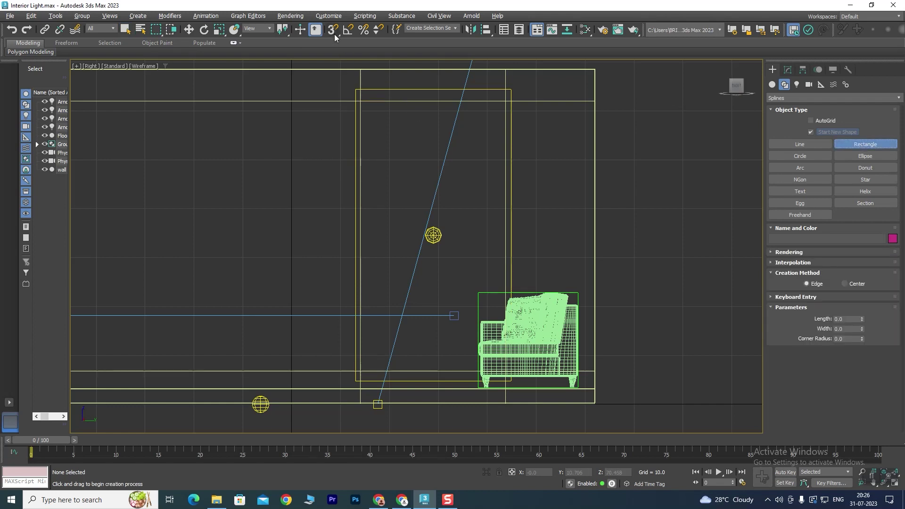
pyautogui.press('s')
pyautogui.moveTo(361, 99)
pyautogui.mouseDown()
pyautogui.moveTo(491, 332)
pyautogui.moveTo(501, 372)
pyautogui.mouseUp()
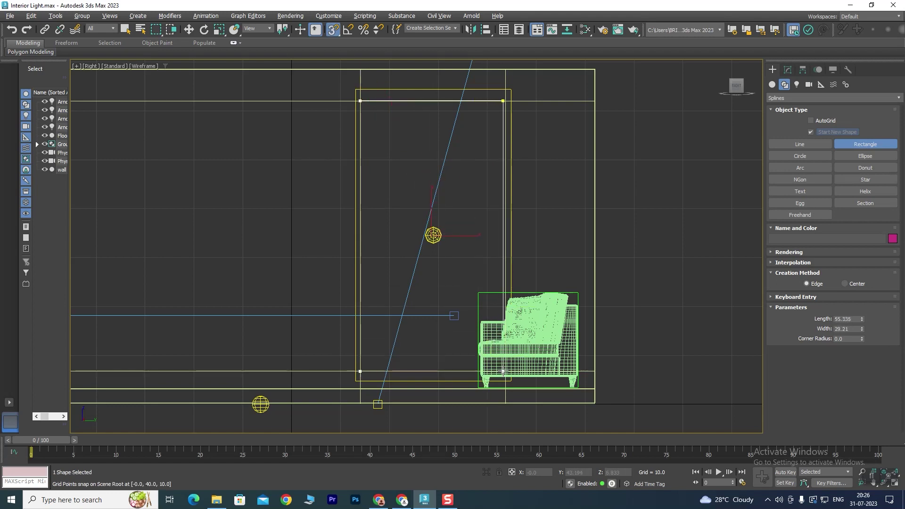
pyautogui.moveTo(501, 371); pyautogui.dragTo(505, 372)
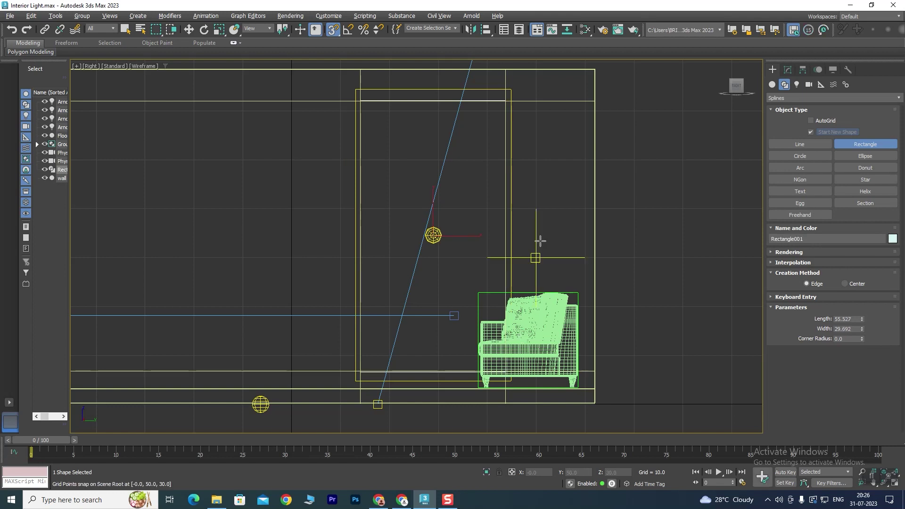
pyautogui.click(773, 253)
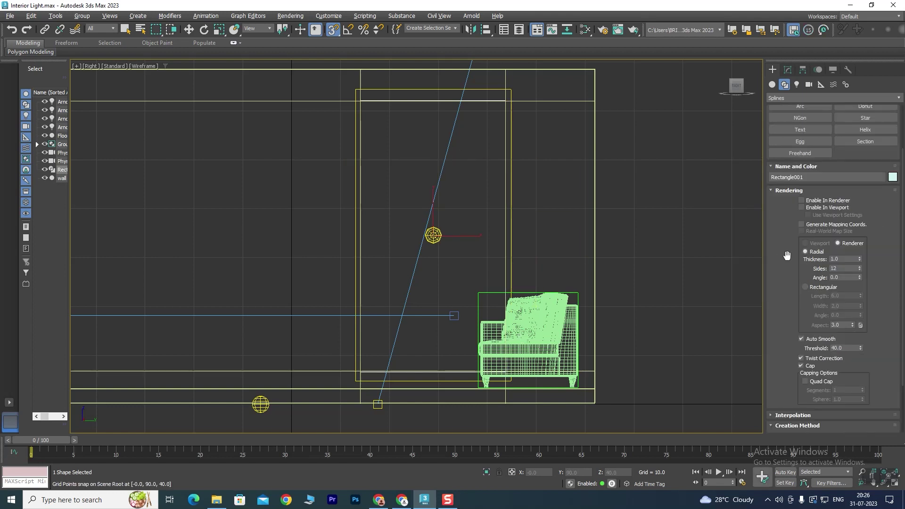
# - Make the spline renderable in viewport and renderer with a Rectangular profile
pyautogui.click(802, 207)
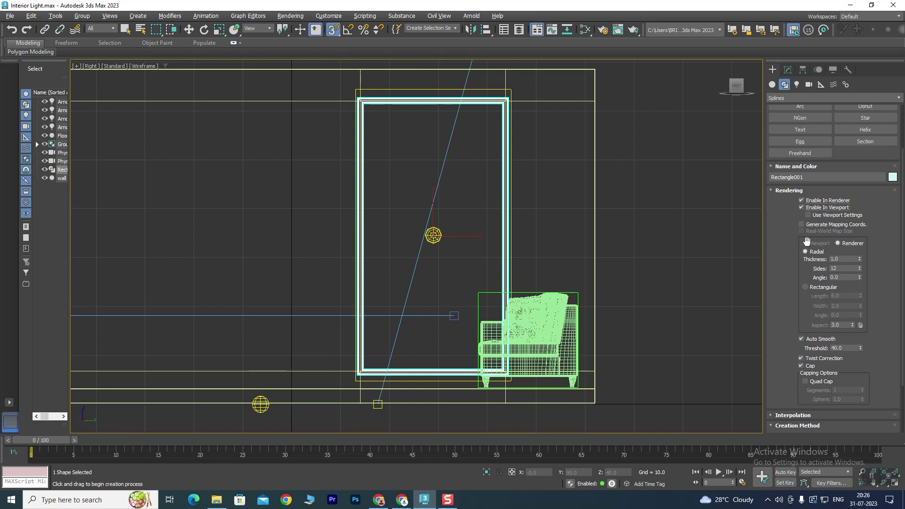
pyautogui.click(805, 287)
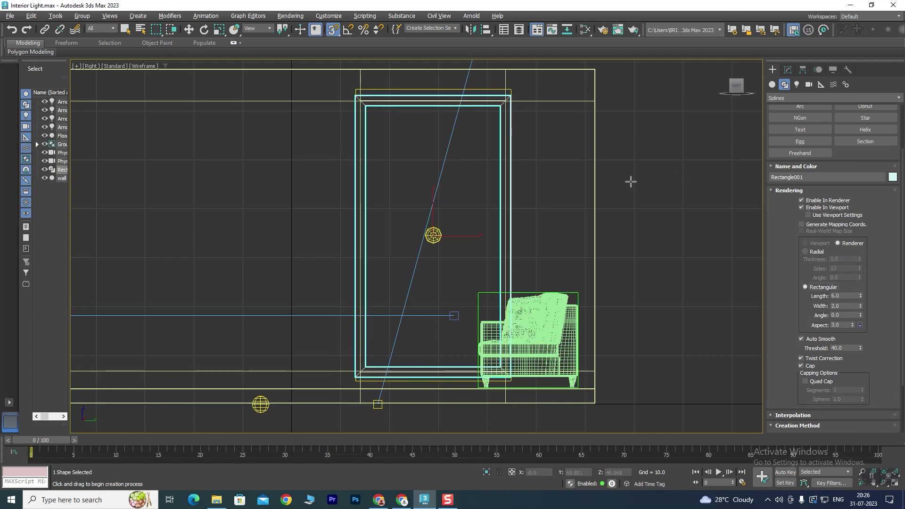
pyautogui.doubleClick(849, 296)
pyautogui.write('5')
pyautogui.press('Return')
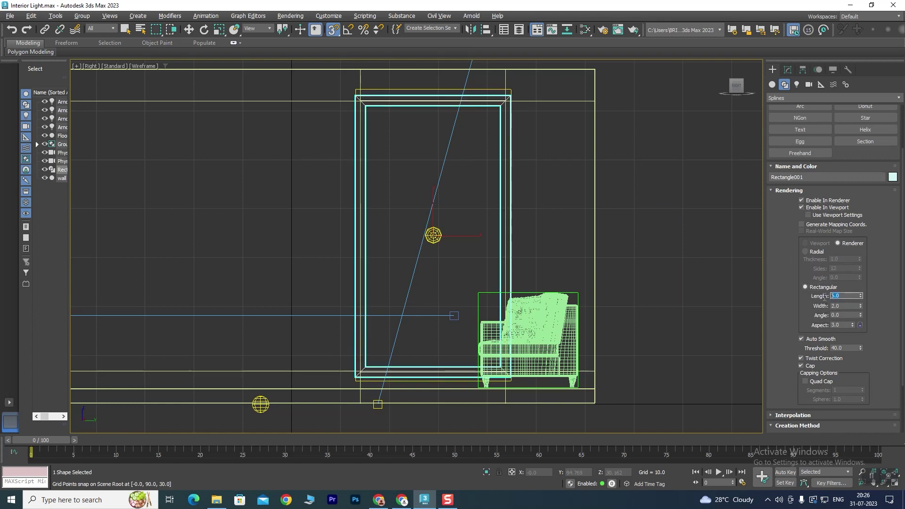
pyautogui.write('5')
pyautogui.press('Return')
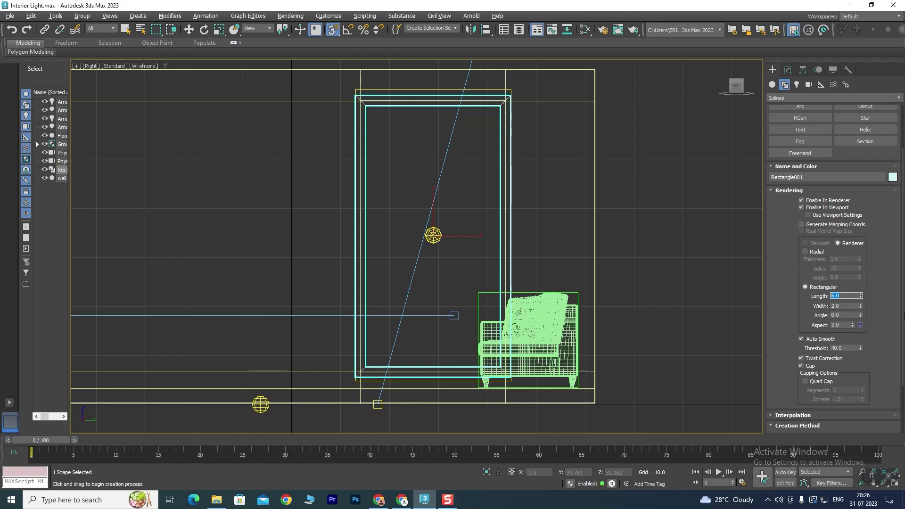
pyautogui.press('Tab')
pyautogui.write('3')
pyautogui.press('Tab')
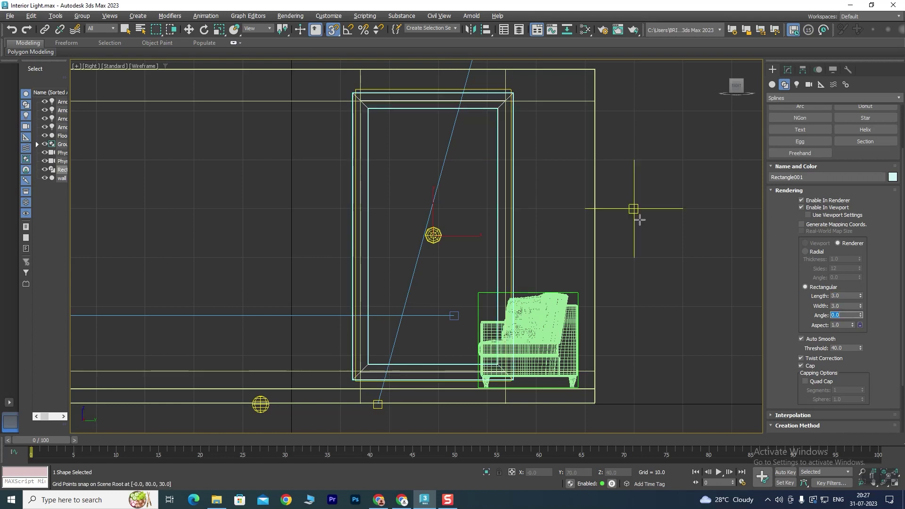
# - Set the rectangular profile to Length 2, Width 2, Angle 0 and restore four viewports
pyautogui.doubleClick(842, 296)
pyautogui.write('2')
pyautogui.press('Tab')
pyautogui.press('Tab')
pyautogui.write('2')
pyautogui.press('Tab')
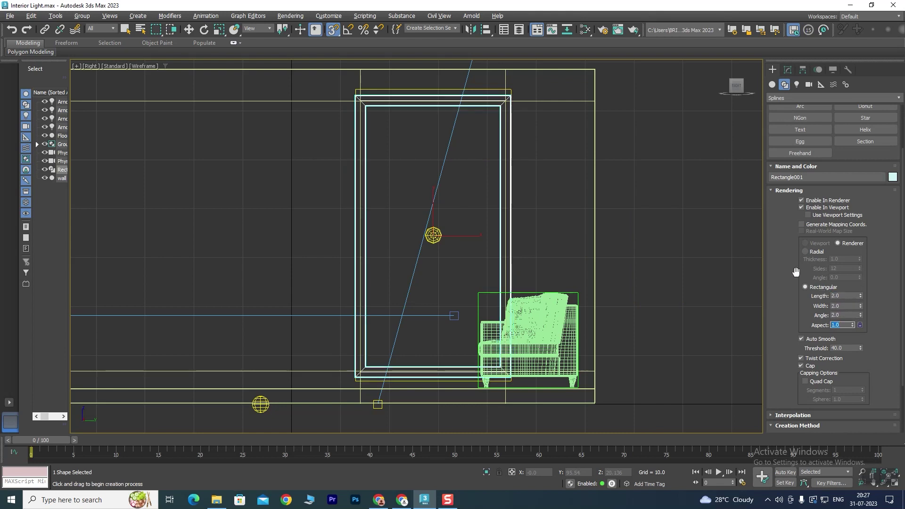
pyautogui.click(826, 314)
pyautogui.write('0')
pyautogui.press('Return')
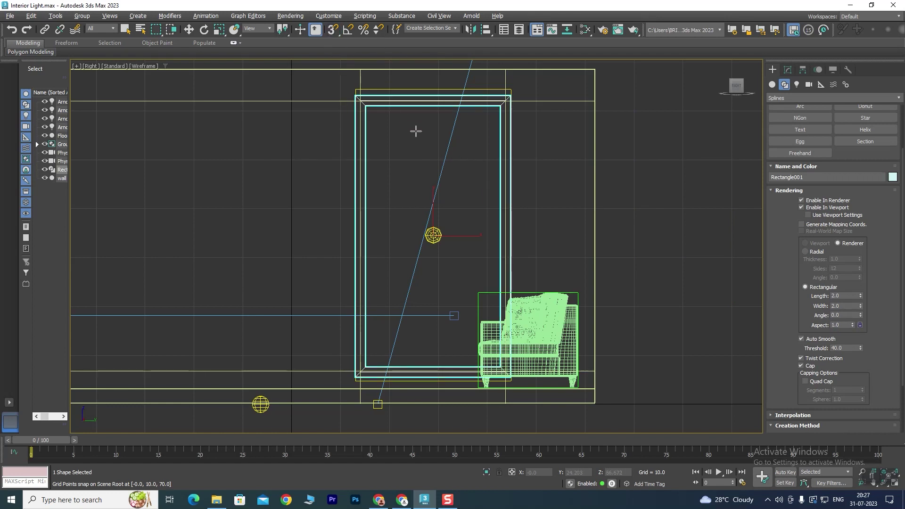
pyautogui.hotkey('alt', 'w')
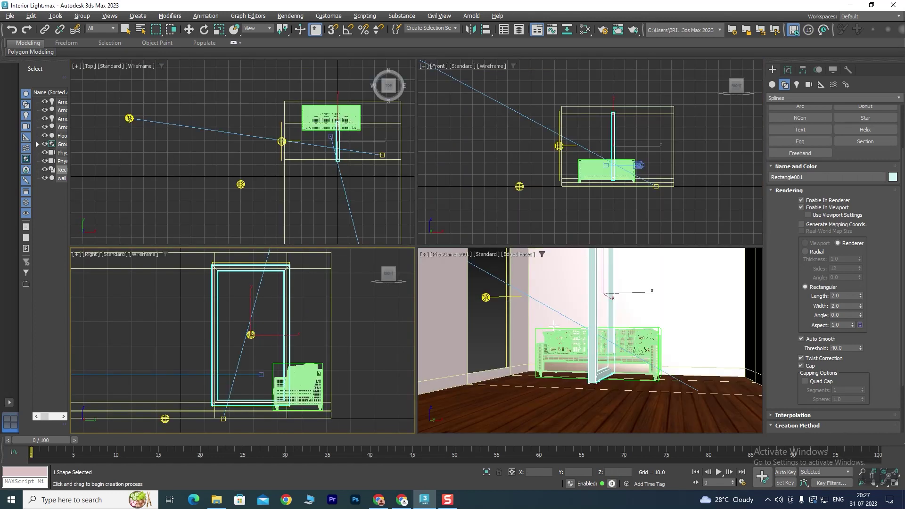
# - Switch the camera viewport to Perspective and orbit to face the window wall
pyautogui.rightClick(551, 301)
pyautogui.press('p')
pyautogui.scroll(5, 555, 346)
pyautogui.scroll(-5, 555, 346)
pyautogui.scroll(5, 624, 354)
pyautogui.scroll(-5, 601, 326)
pyautogui.keyDown('alt'); pyautogui.moveTo(602, 326); pyautogui.dragTo(599, 314, button='middle'); pyautogui.keyUp('alt')
# - Move the rectangular frame sideways onto the wall's window opening
pyautogui.press('w')
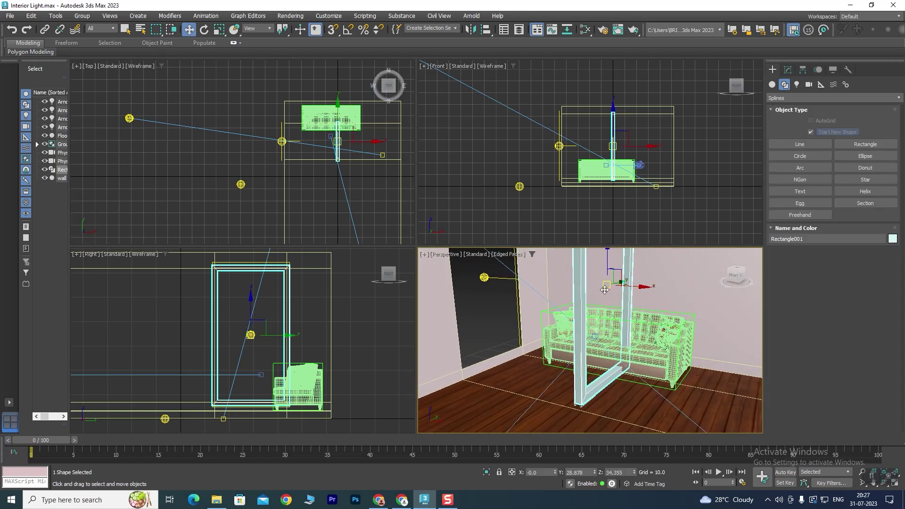
pyautogui.moveTo(617, 285); pyautogui.dragTo(519, 278)
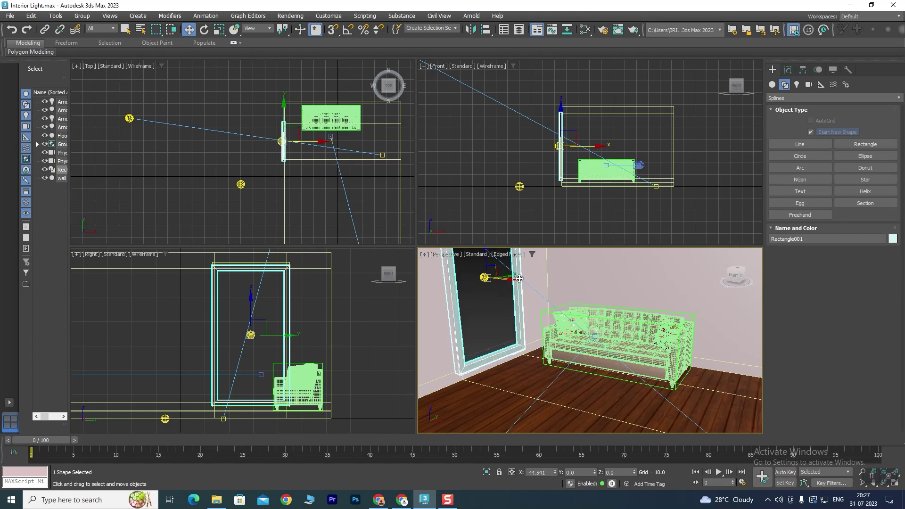
pyautogui.scroll(5, 547, 168)
pyautogui.moveTo(547, 168)
pyautogui.mouseDown(button='middle')
pyautogui.moveTo(590, 95)
pyautogui.moveTo(584, 129)
pyautogui.mouseUp(button='middle')
pyautogui.scroll(-2, 603, 107)
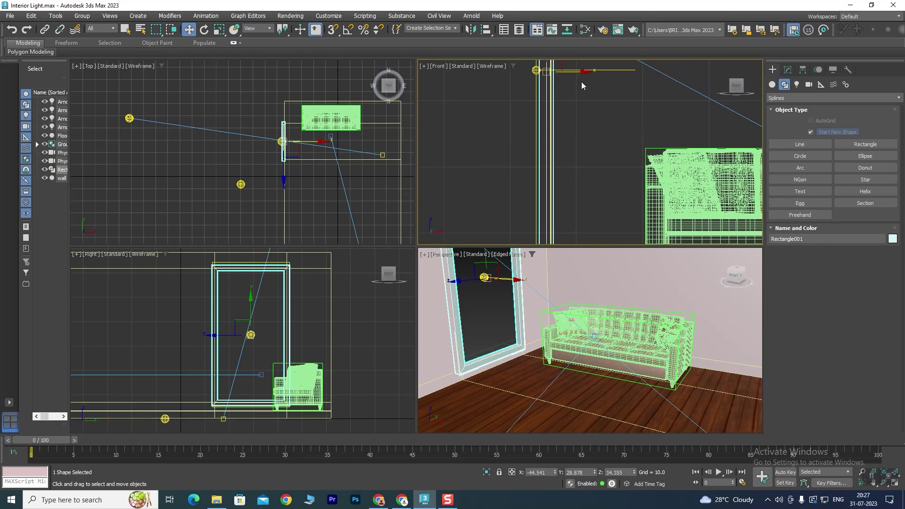
pyautogui.moveTo(582, 73); pyautogui.dragTo(583, 76)
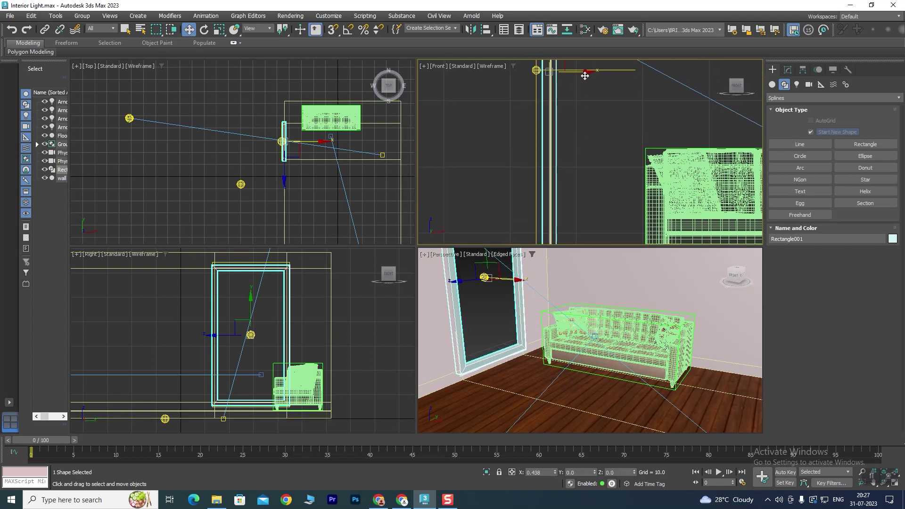
pyautogui.moveTo(485, 295)
pyautogui.keyDown('alt'); pyautogui.mouseDown(button='middle')
pyautogui.moveTo(506, 291)
pyautogui.moveTo(478, 294)
pyautogui.moveTo(464, 308)
pyautogui.moveTo(480, 304)
pyautogui.moveTo(519, 330)
pyautogui.moveTo(614, 339)
pyautogui.moveTo(556, 340)
pyautogui.moveTo(568, 343)
pyautogui.mouseUp(button='middle'); pyautogui.keyUp('alt')
pyautogui.scroll(-5, 480, 305)
pyautogui.scroll(8, 555, 341)
pyautogui.scroll(-3, 564, 344)
pyautogui.scroll(4, 564, 345)
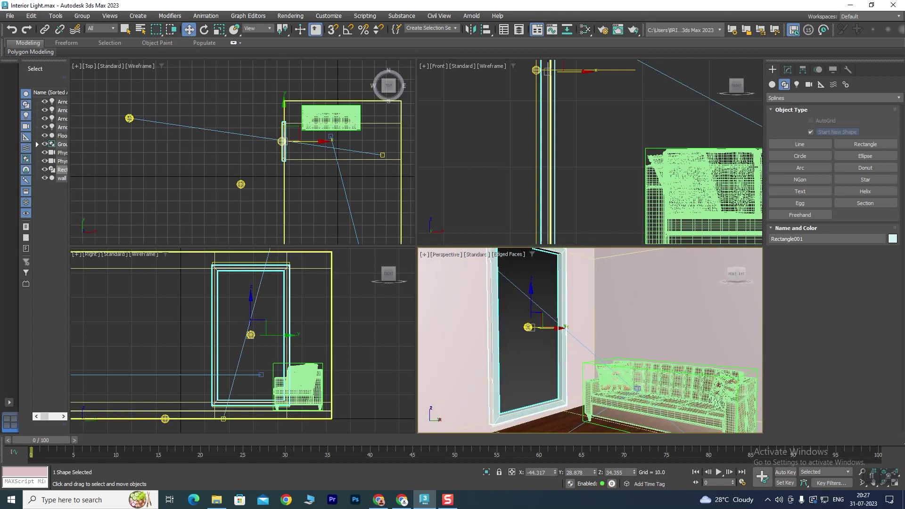
# - Rename the rectangle spline to W_Frame
pyautogui.click(795, 98)
pyautogui.click(785, 70)
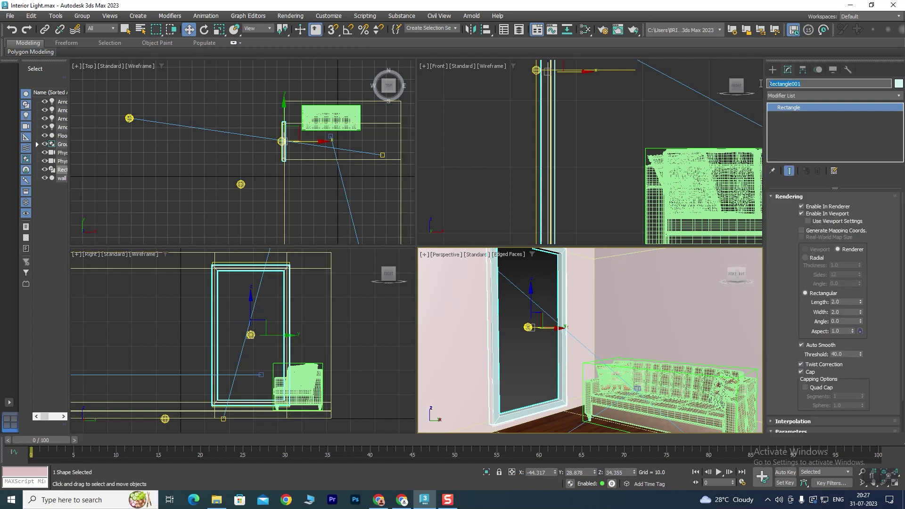
pyautogui.write('W')
pyautogui.write('_Frame')
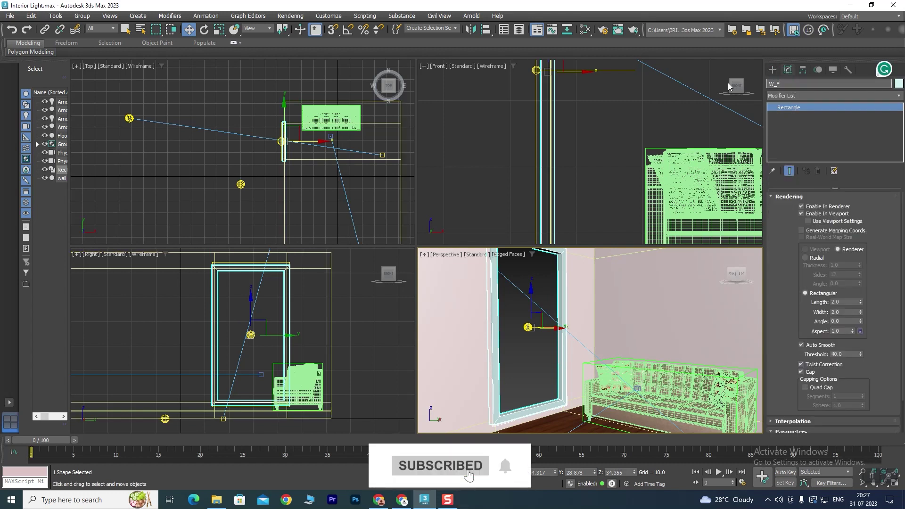
pyautogui.press('Return')
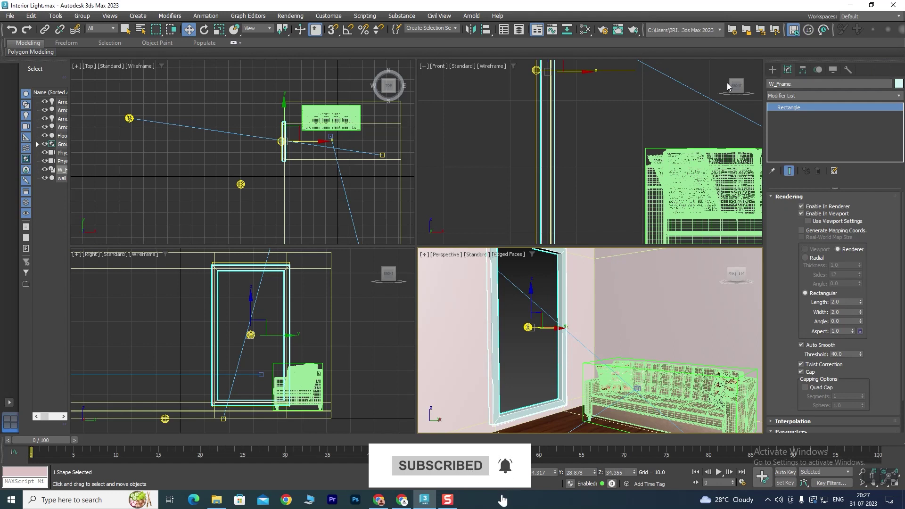
pyautogui.click(772, 69)
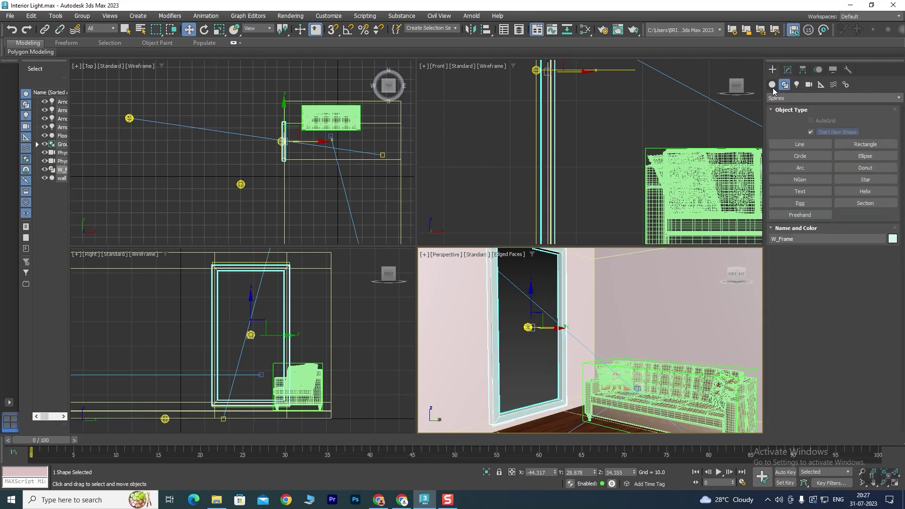
pyautogui.click(773, 86)
# - Create a Plane covering the window opening and name it Glass
pyautogui.click(864, 180)
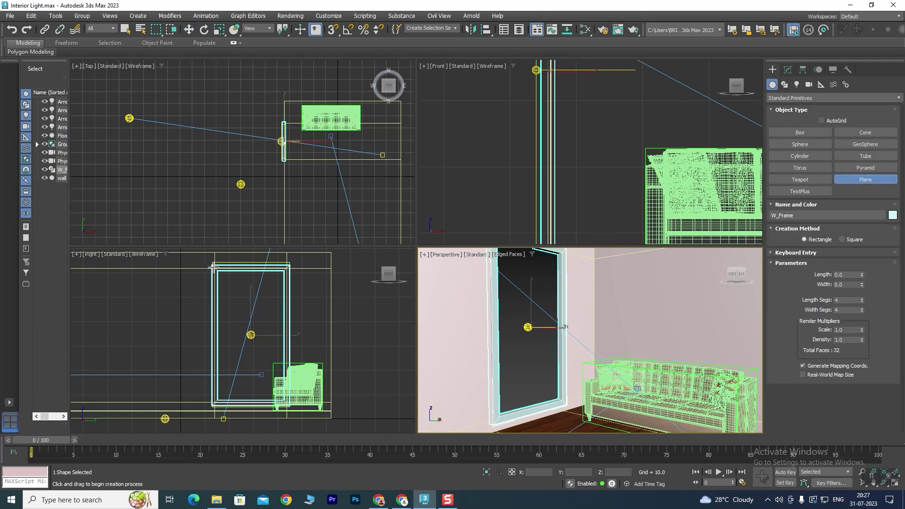
pyautogui.moveTo(208, 261); pyautogui.dragTo(305, 405)
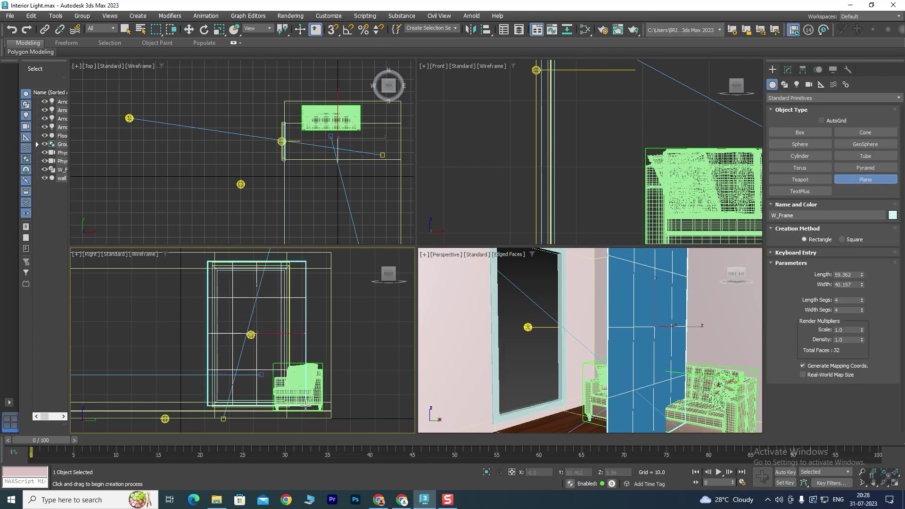
pyautogui.moveTo(306, 405); pyautogui.dragTo(293, 419)
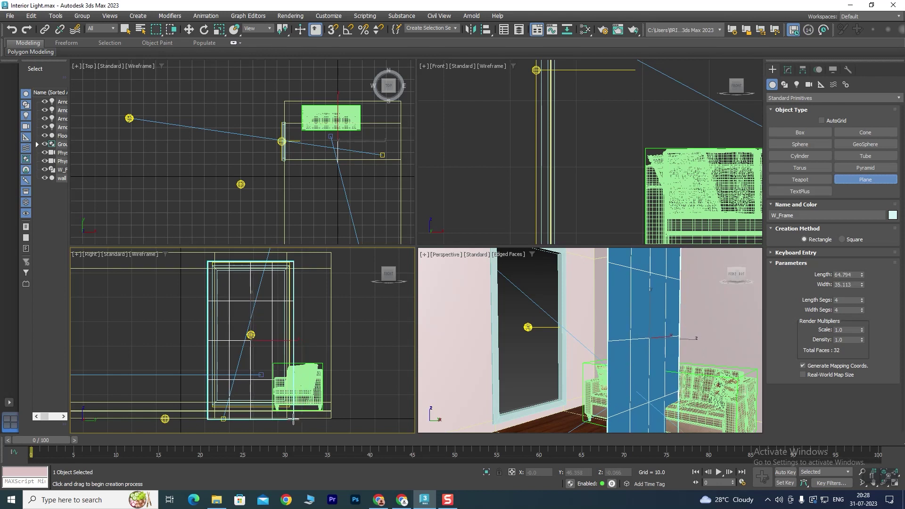
pyautogui.click(787, 70)
pyautogui.click(797, 84)
pyautogui.write('Glass')
pyautogui.press('Return')
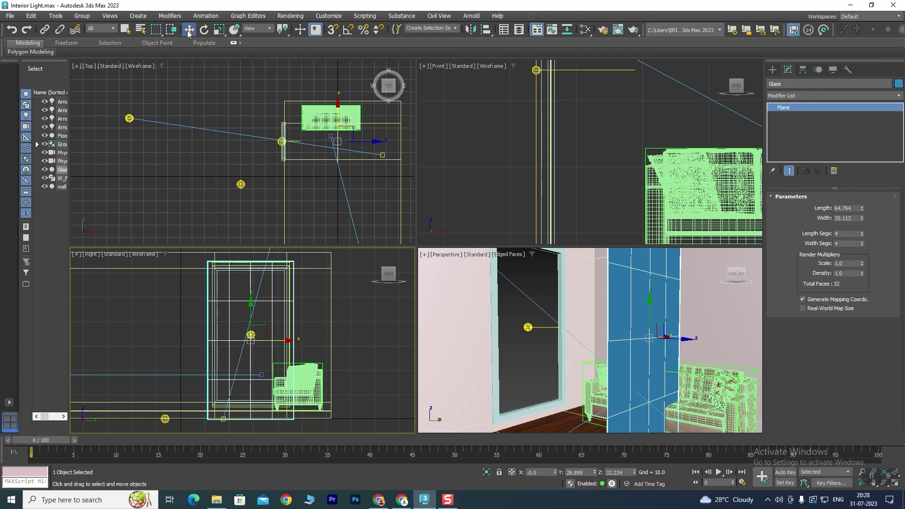
# - Slide the Glass plane into the window and maximize a perspective view of window and sofa
pyautogui.moveTo(686, 338); pyautogui.dragTo(567, 335)
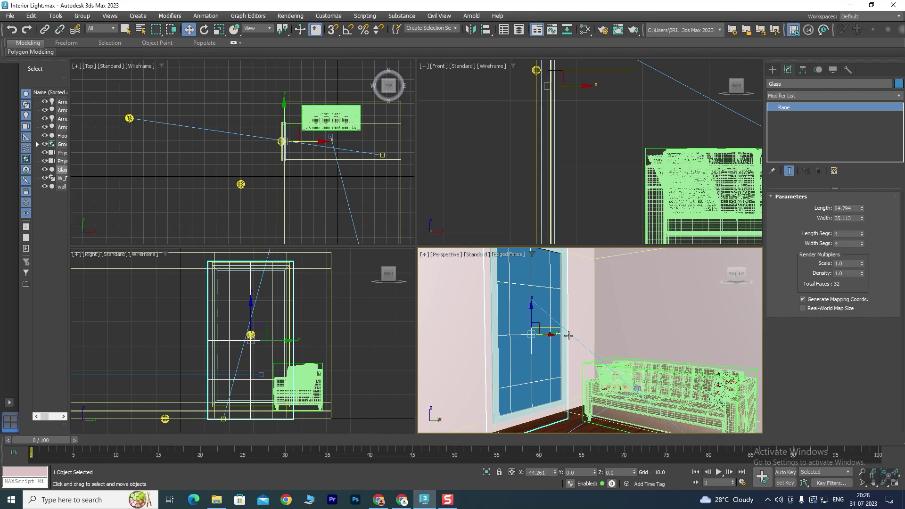
pyautogui.moveTo(566, 334); pyautogui.dragTo(568, 336)
pyautogui.moveTo(568, 336)
pyautogui.keyDown('alt'); pyautogui.mouseDown(button='middle')
pyautogui.moveTo(483, 379)
pyautogui.moveTo(562, 350)
pyautogui.moveTo(570, 324)
pyautogui.mouseUp(button='middle'); pyautogui.keyUp('alt')
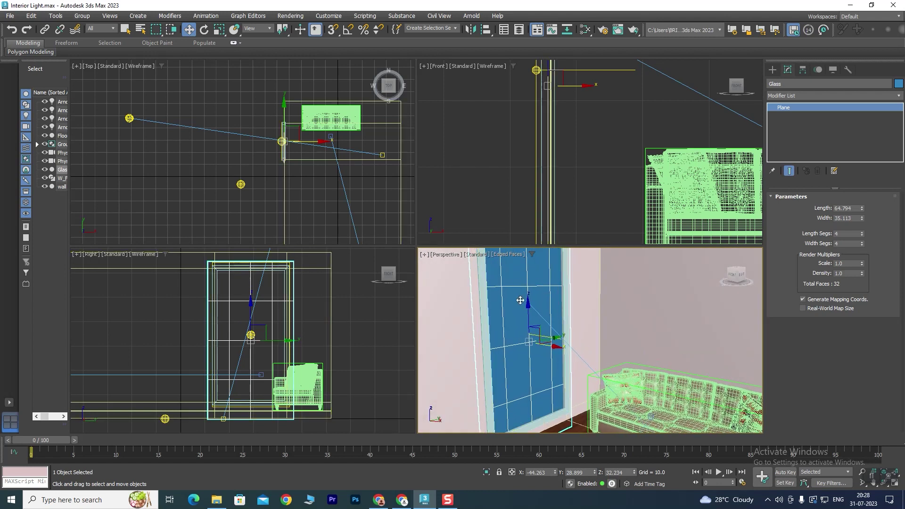
pyautogui.hotkey('alt', 'w')
pyautogui.scroll(-2, 387, 241)
pyautogui.scroll(-2, 369, 273)
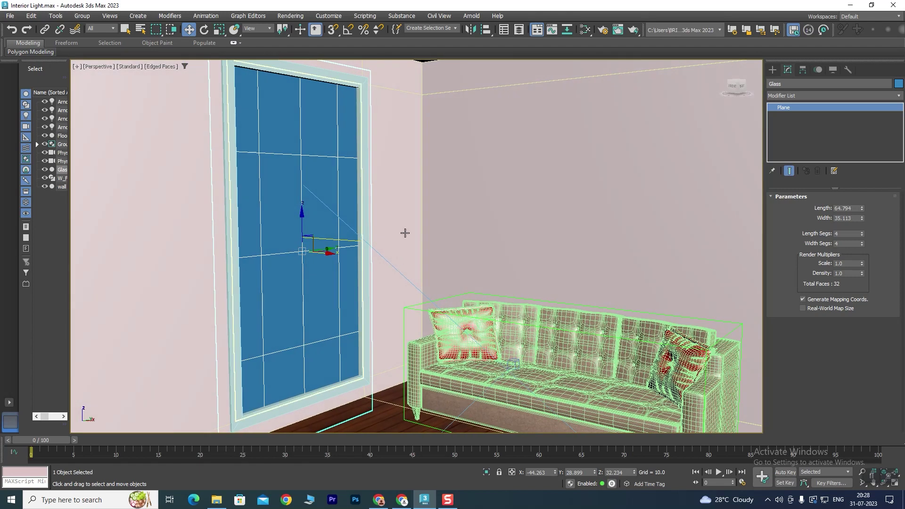
pyautogui.moveTo(402, 238); pyautogui.dragTo(424, 256, button='middle')
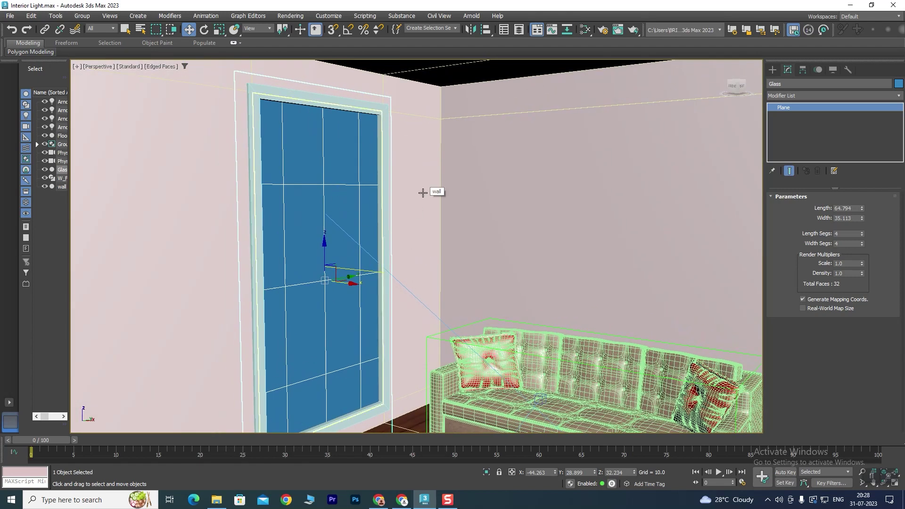
pyautogui.press('m')
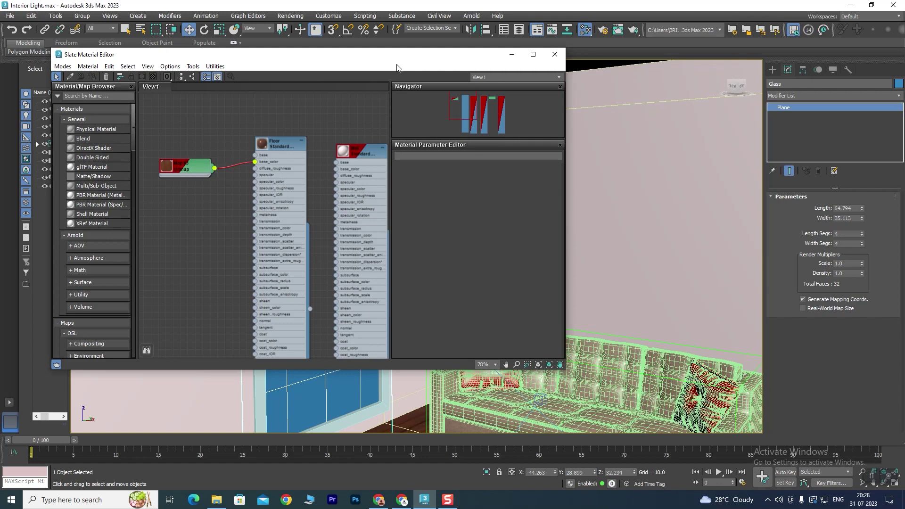
# - Add a Physical Material node in the Slate editor beside Floor and name it W_Frame
pyautogui.moveTo(384, 59); pyautogui.dragTo(591, 65)
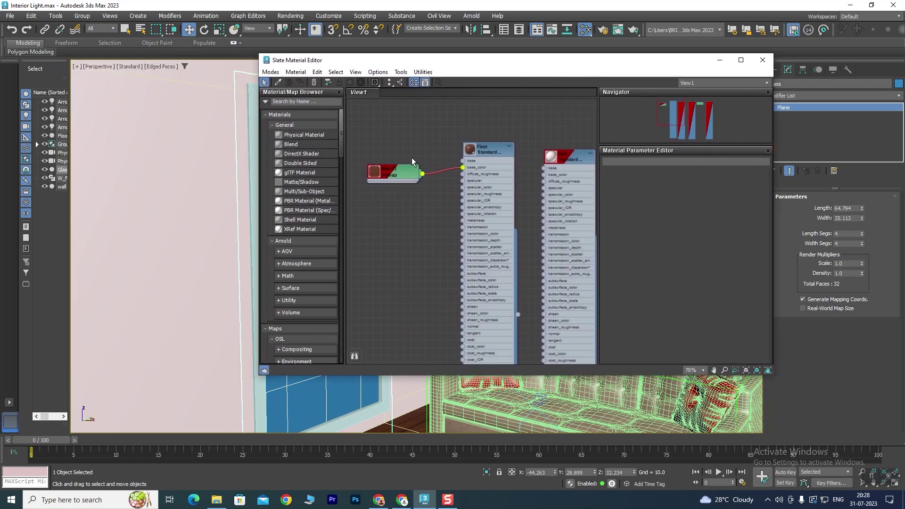
pyautogui.moveTo(411, 161); pyautogui.dragTo(432, 115)
pyautogui.moveTo(385, 185)
pyautogui.mouseDown(button='middle')
pyautogui.moveTo(446, 183)
pyautogui.moveTo(439, 173)
pyautogui.mouseUp(button='middle')
pyautogui.click(304, 137)
pyautogui.moveTo(414, 163); pyautogui.dragTo(414, 163)
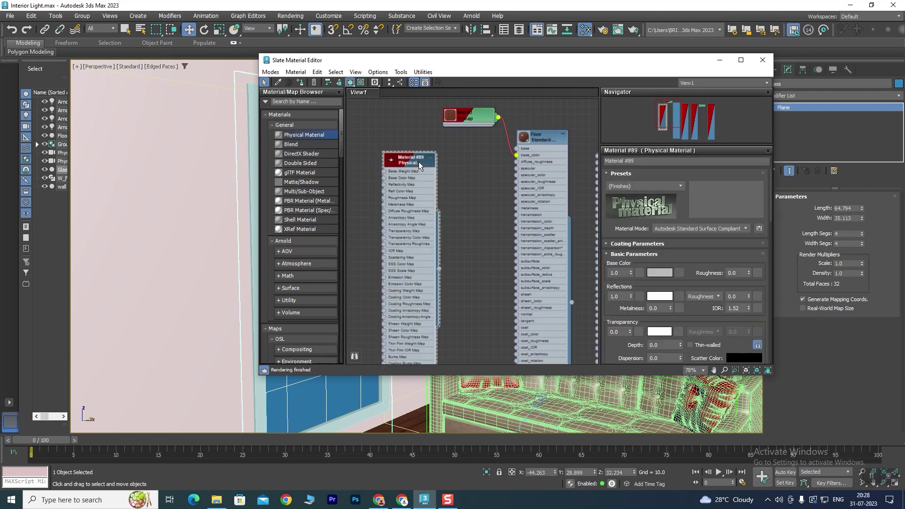
pyautogui.moveTo(645, 163); pyautogui.dragTo(572, 162)
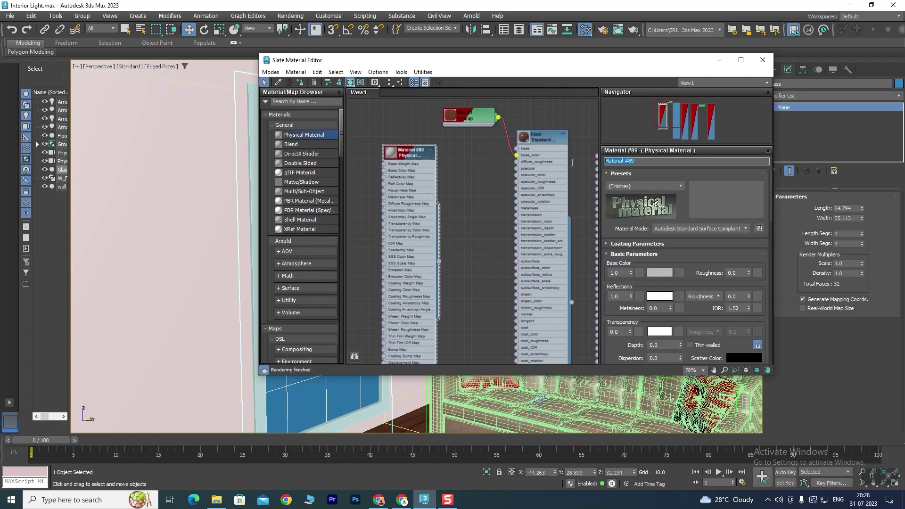
pyautogui.write('W')
pyautogui.click(405, 153)
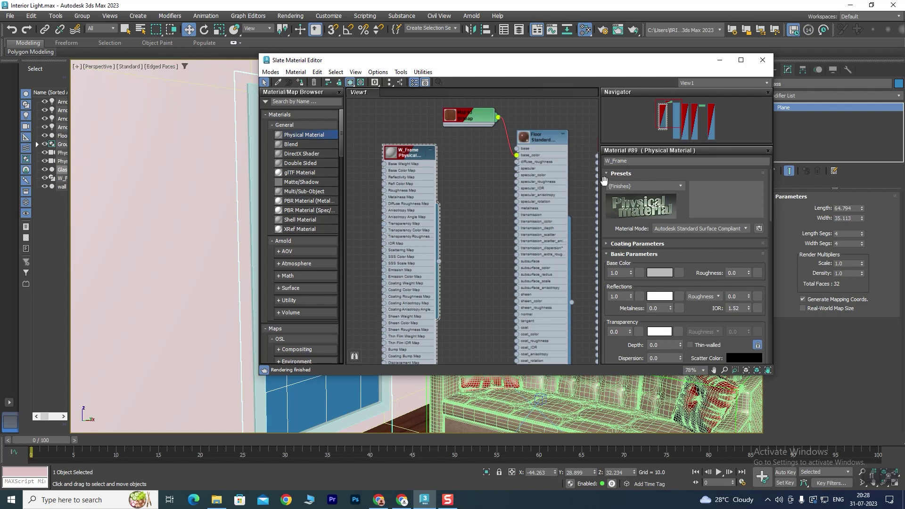
pyautogui.click(640, 185)
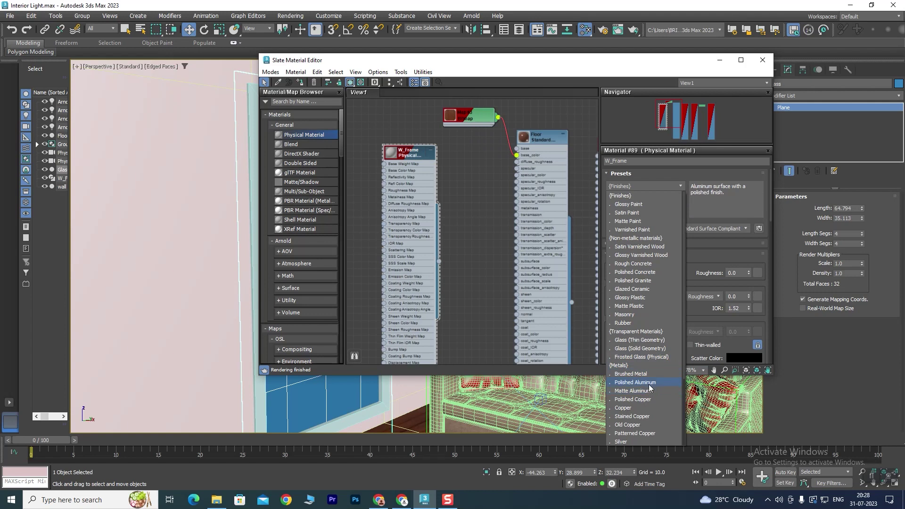
# - Choose Matte Paint from the W_Frame material's Presets list
pyautogui.scroll(-4, 645, 391)
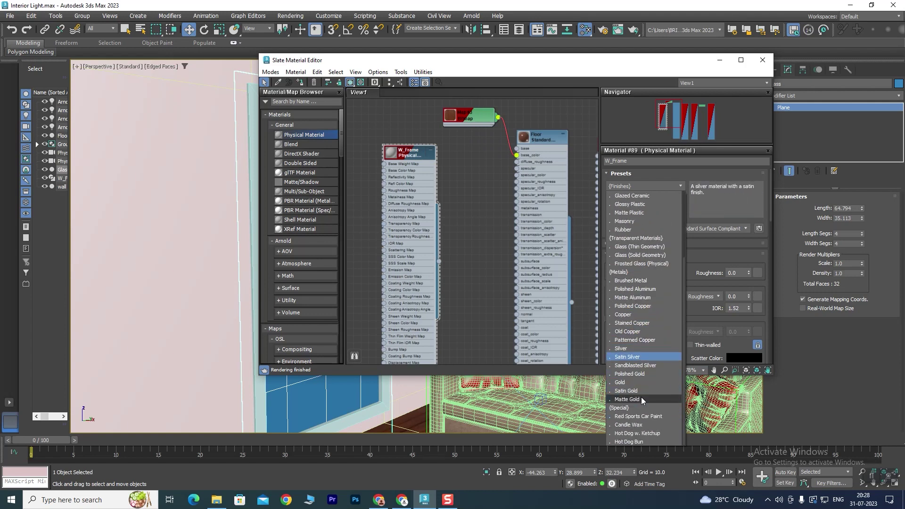
pyautogui.scroll(2, 644, 361)
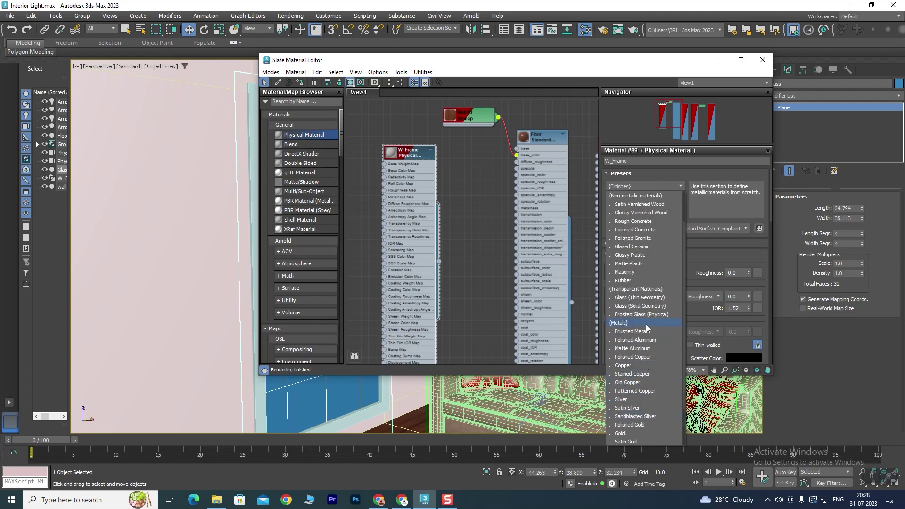
pyautogui.scroll(2, 653, 297)
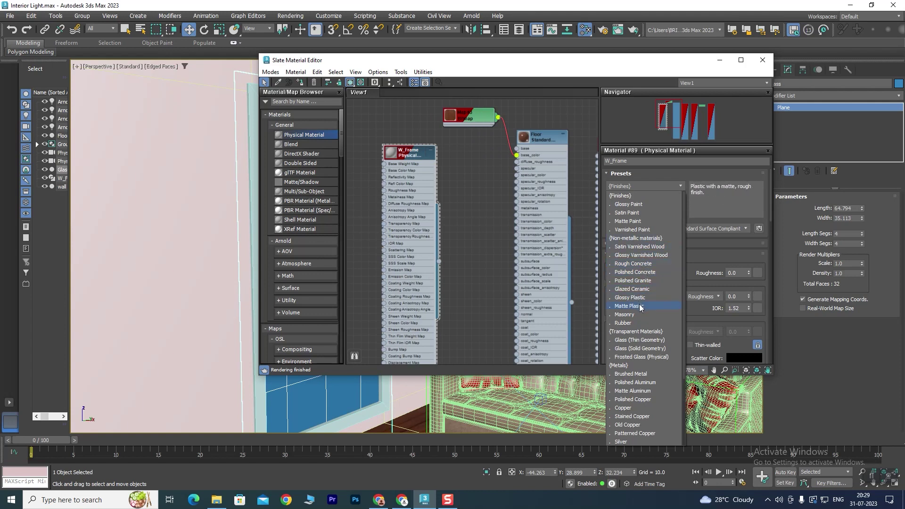
pyautogui.scroll(-3, 637, 324)
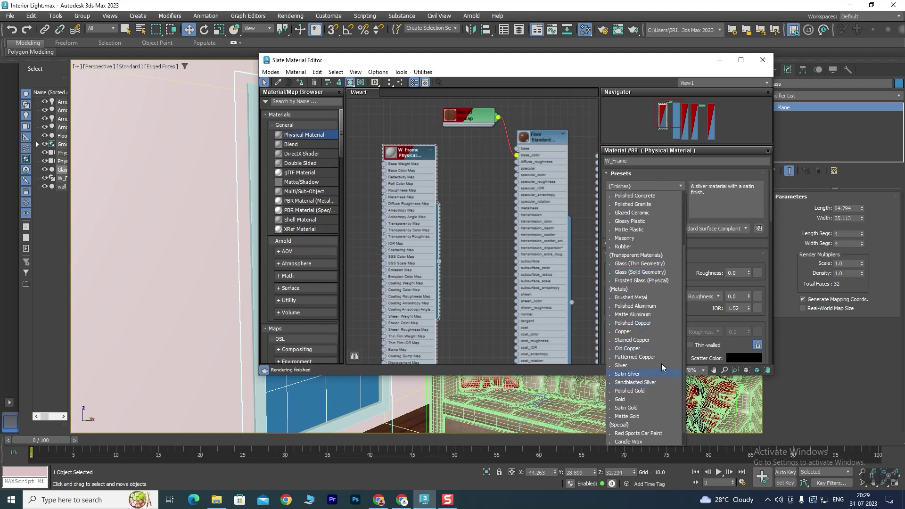
pyautogui.scroll(-1, 640, 372)
pyautogui.scroll(2, 645, 360)
pyautogui.scroll(2, 644, 359)
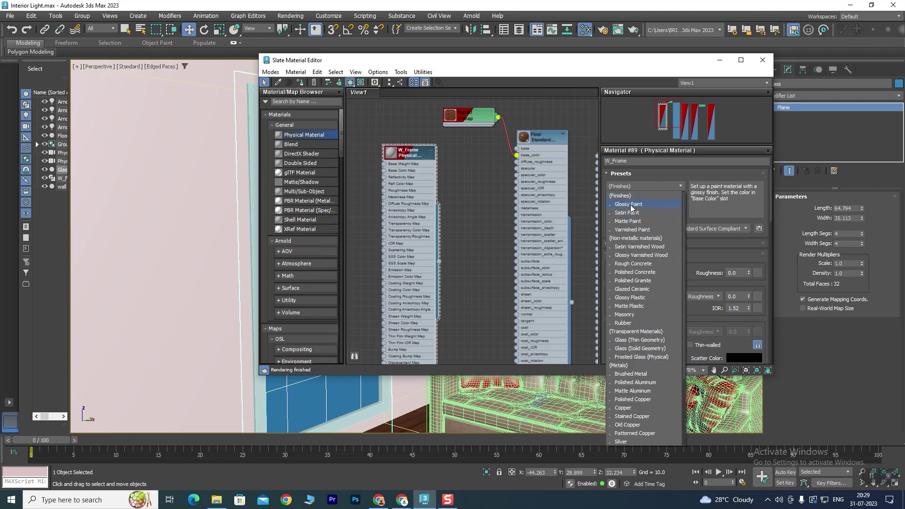
pyautogui.click(632, 221)
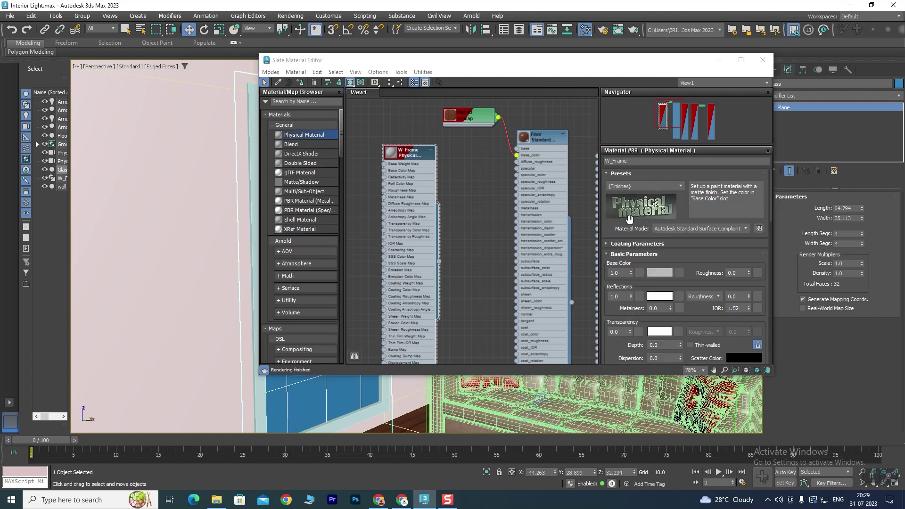
# - Set the W_Frame base colour to a dark maroon red
pyautogui.click(659, 274)
pyautogui.click(523, 199)
pyautogui.moveTo(606, 217)
pyautogui.mouseDown()
pyautogui.moveTo(626, 217)
pyautogui.moveTo(572, 226)
pyautogui.mouseUp()
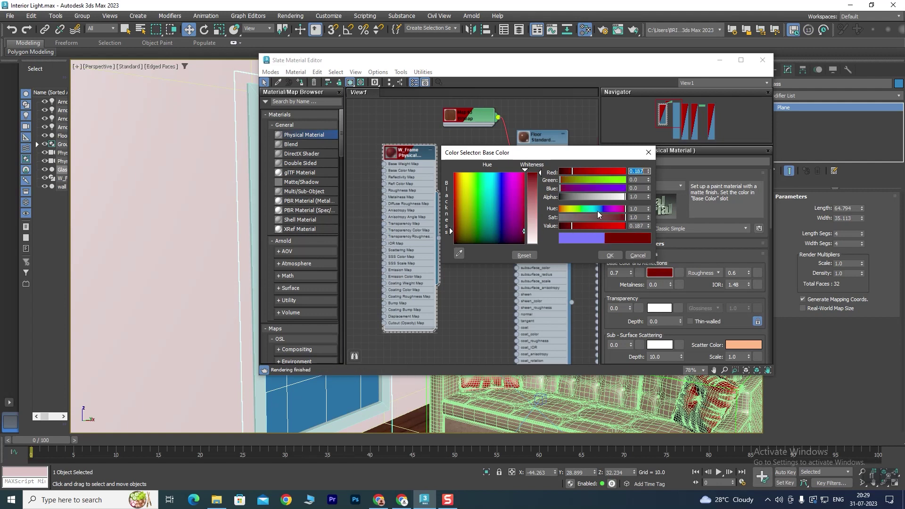
pyautogui.moveTo(589, 225); pyautogui.dragTo(564, 226)
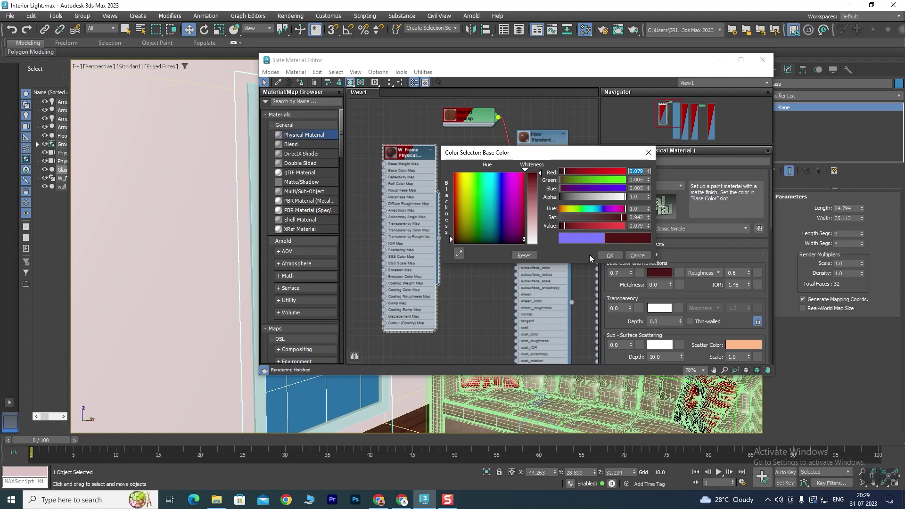
pyautogui.click(610, 255)
# - Assign W_Frame to the selected window frame and add another Physical Material node
pyautogui.moveTo(403, 60); pyautogui.dragTo(459, 64)
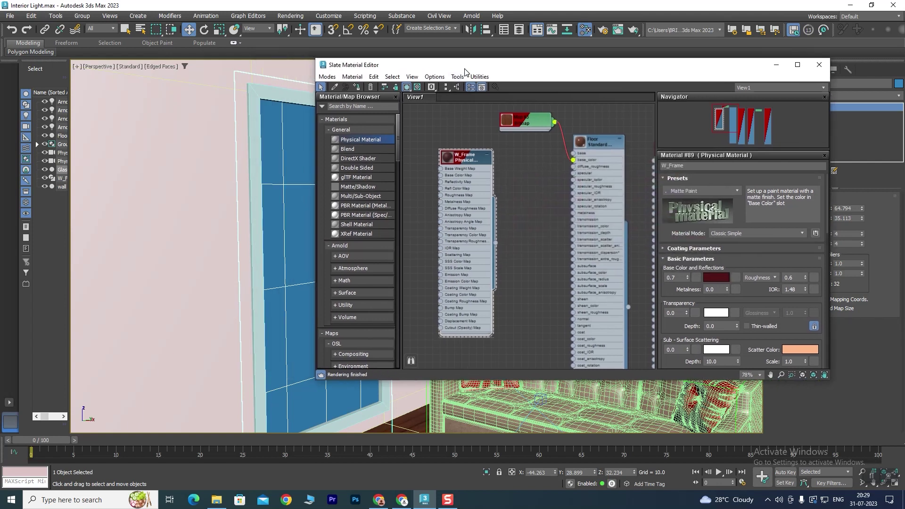
pyautogui.click(257, 117)
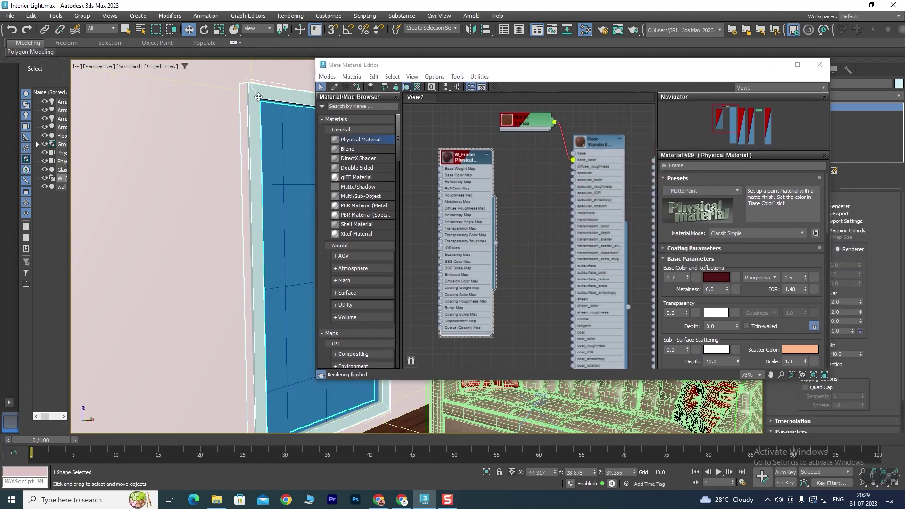
pyautogui.rightClick(462, 160)
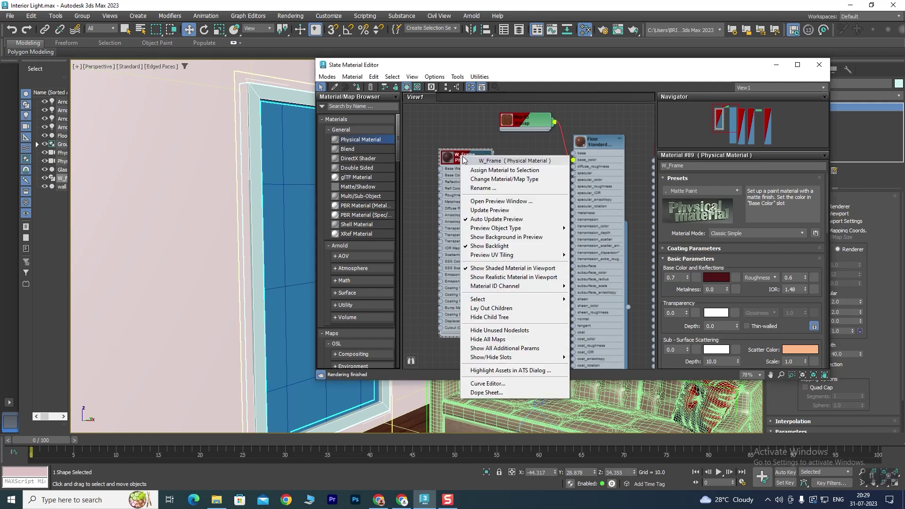
pyautogui.click(499, 170)
pyautogui.moveTo(456, 153); pyautogui.dragTo(500, 160)
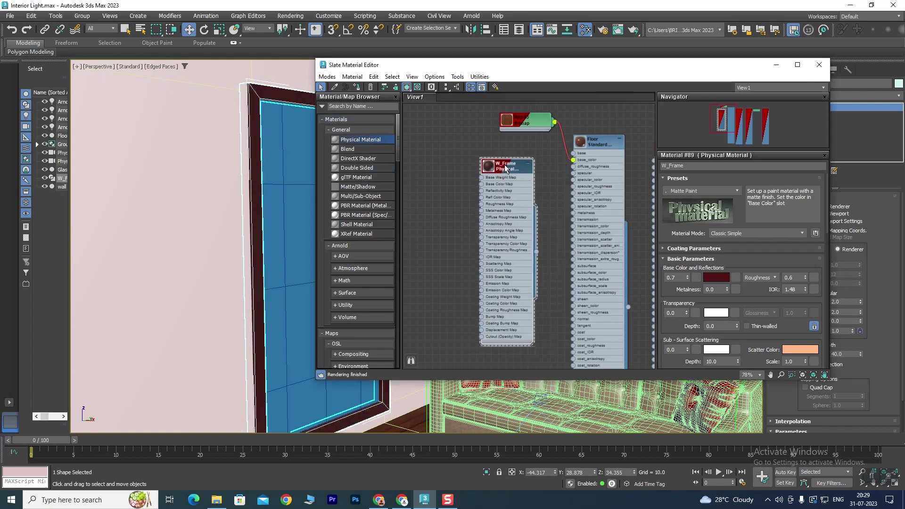
pyautogui.moveTo(440, 145); pyautogui.dragTo(440, 144)
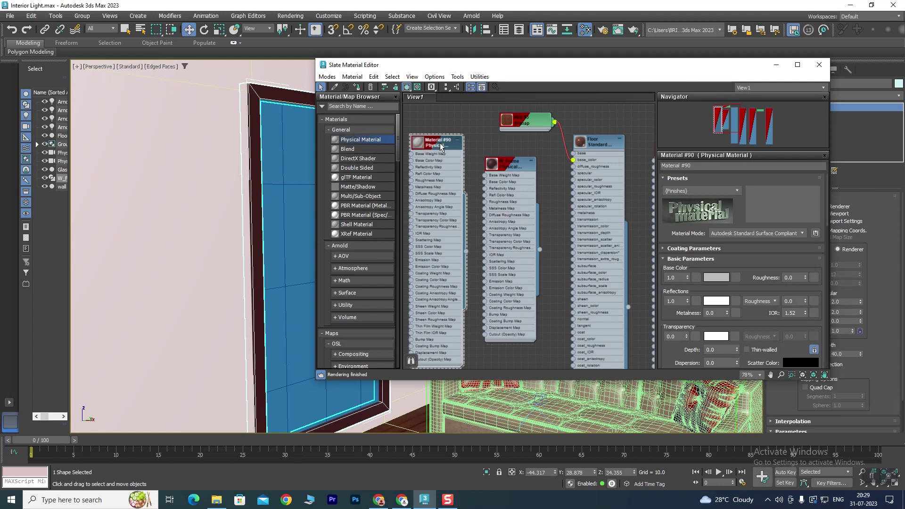
# - Name the new material GLASS and give it the Glass (Thin Geometry) preset
pyautogui.doubleClick(673, 165)
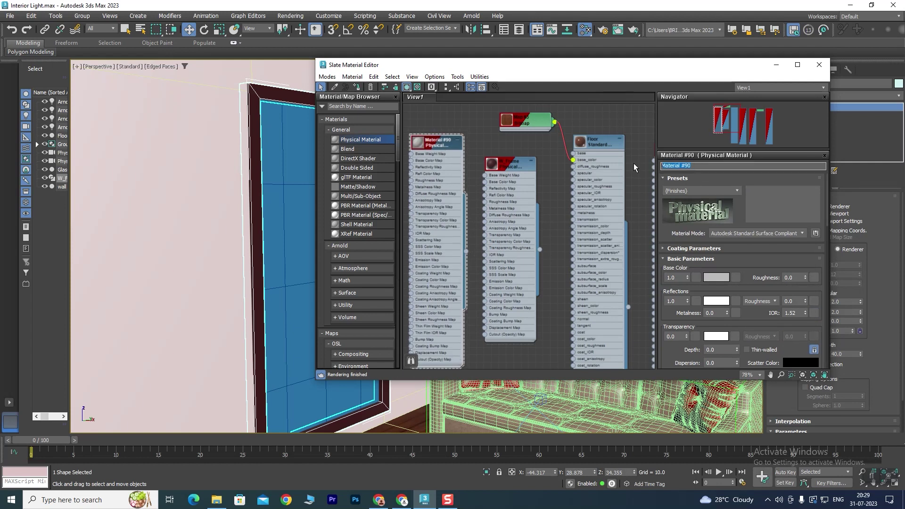
pyautogui.write('GLASS')
pyautogui.press('Return')
pyautogui.click(719, 191)
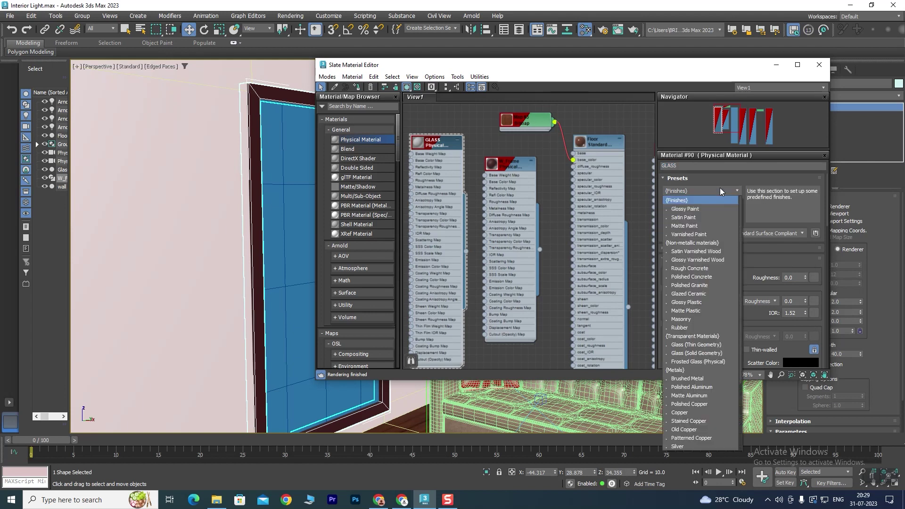
pyautogui.click(700, 345)
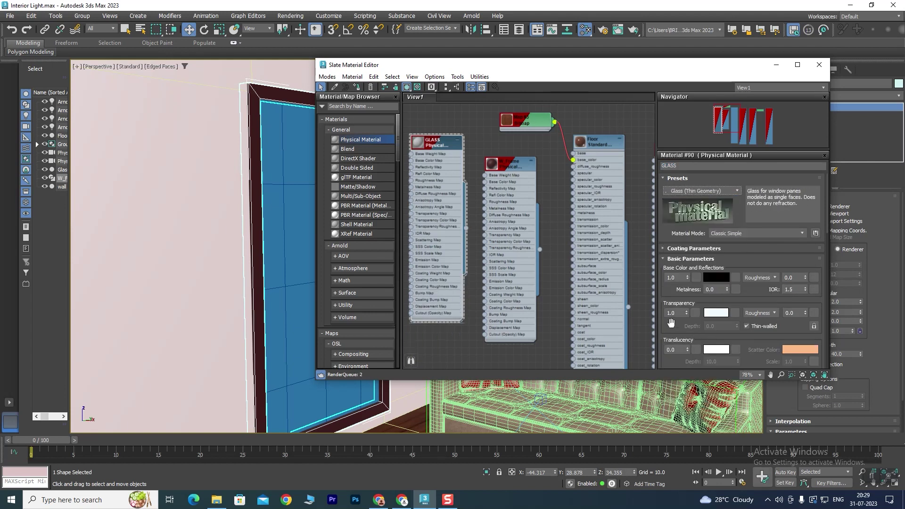
# - Assign GLASS to the Glass plane and close the Slate Material Editor
pyautogui.click(282, 150)
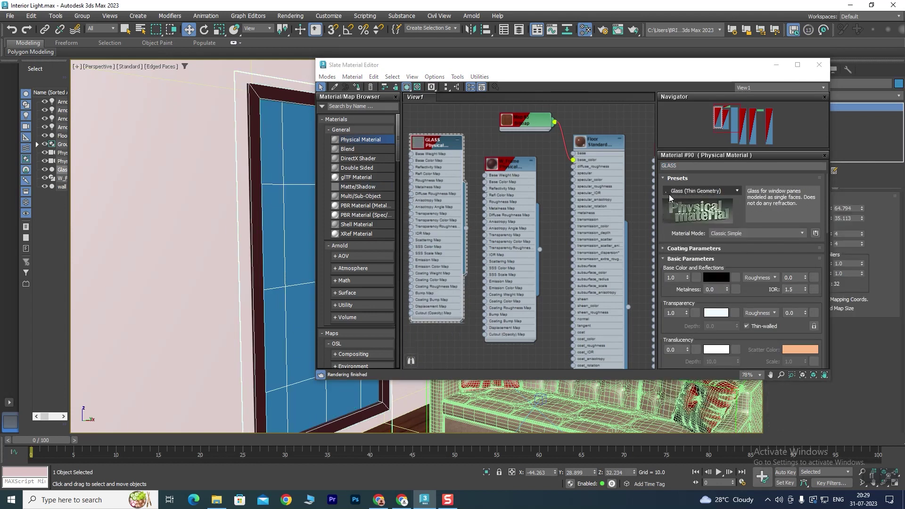
pyautogui.rightClick(435, 138)
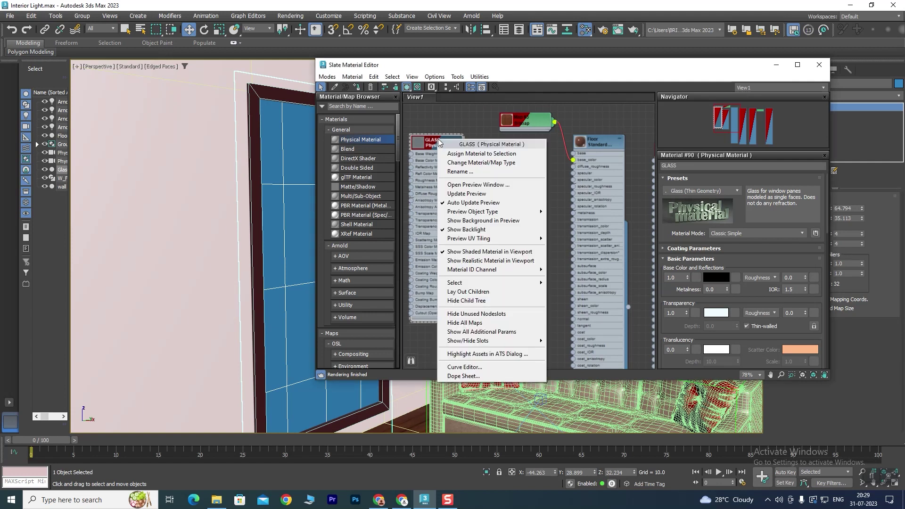
pyautogui.click(481, 154)
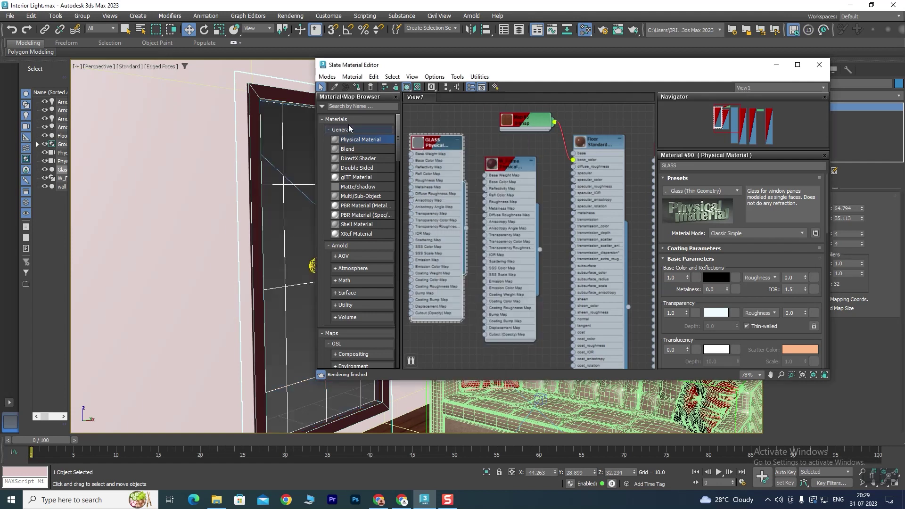
pyautogui.click(818, 64)
# - Orbit and zoom the Perspective view around the room, from outside to inside
pyautogui.scroll(-10, 413, 222)
pyautogui.scroll(3, 413, 222)
pyautogui.moveTo(413, 222)
pyautogui.keyDown('alt'); pyautogui.mouseDown(button='middle')
pyautogui.moveTo(462, 289)
pyautogui.moveTo(438, 228)
pyautogui.mouseUp(button='middle'); pyautogui.keyUp('alt')
pyautogui.scroll(2, 443, 245)
pyautogui.click(313, 241)
pyautogui.hotkey('ctrl', 'z')
pyautogui.keyDown('alt'); pyautogui.moveTo(441, 237); pyautogui.dragTo(394, 235, button='middle'); pyautogui.keyUp('alt')
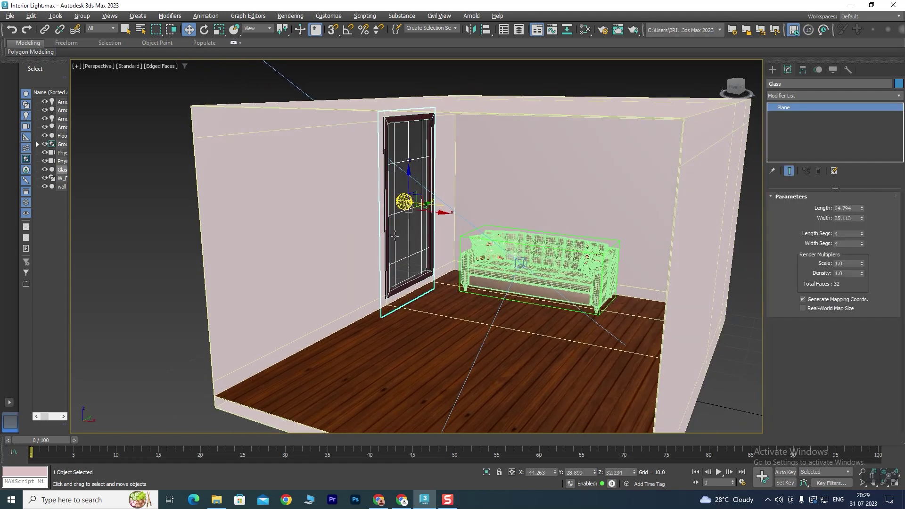
pyautogui.scroll(3, 394, 236)
pyautogui.scroll(5, 378, 207)
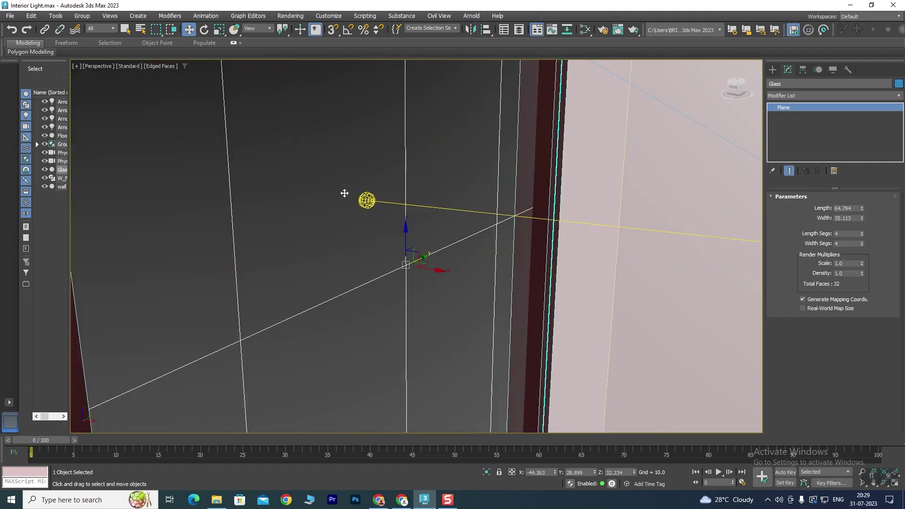
pyautogui.scroll(-3, 344, 193)
# - Switch to the PhysCamera001 view framing sofa and window wall, and start a render
pyautogui.moveTo(298, 224)
pyautogui.keyDown('alt'); pyautogui.mouseDown(button='middle')
pyautogui.moveTo(373, 207)
pyautogui.moveTo(452, 267)
pyautogui.moveTo(455, 249)
pyautogui.moveTo(469, 261)
pyautogui.mouseUp(button='middle'); pyautogui.keyUp('alt')
pyautogui.scroll(3, 336, 223)
pyautogui.scroll(-5, 373, 207)
pyautogui.scroll(-5, 373, 207)
pyautogui.scroll(5, 451, 267)
pyautogui.scroll(2, 454, 258)
pyautogui.press('c')
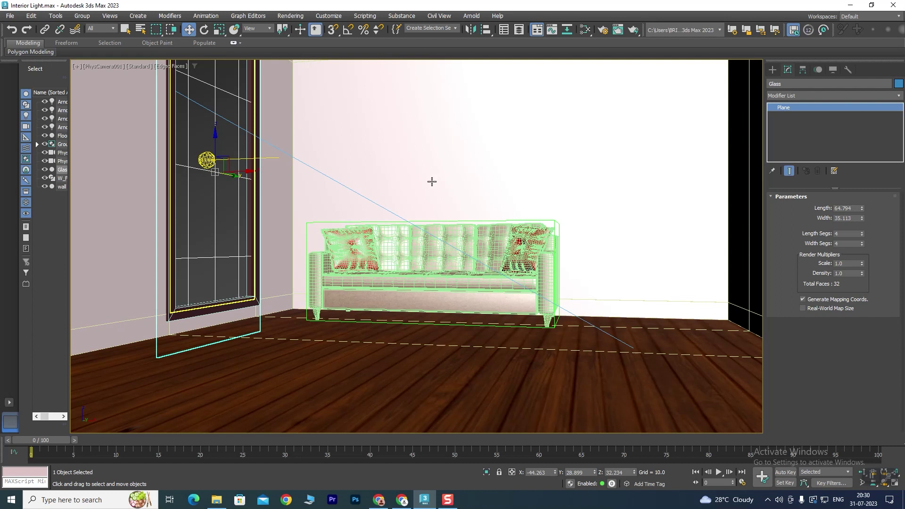
pyautogui.click(636, 31)
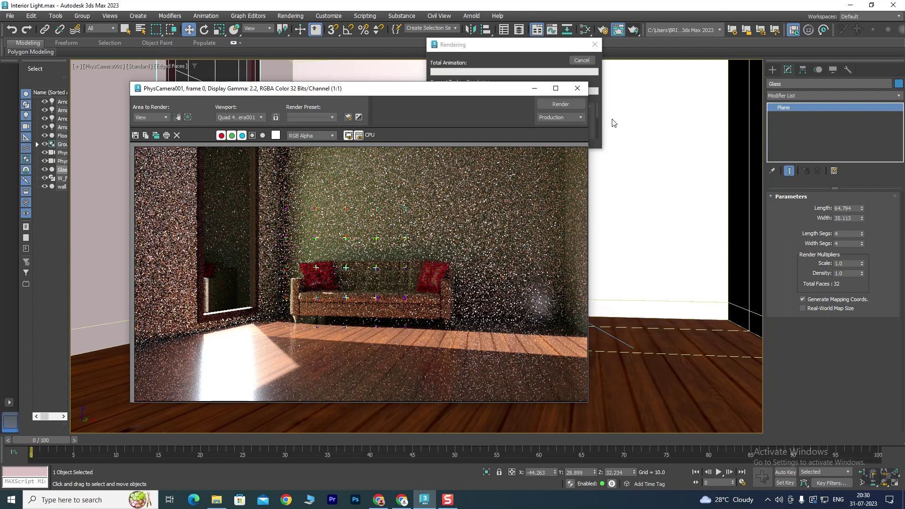
# - Close the test render and its progress dialog, then restore the four-viewport layout
pyautogui.click(578, 88)
pyautogui.click(583, 61)
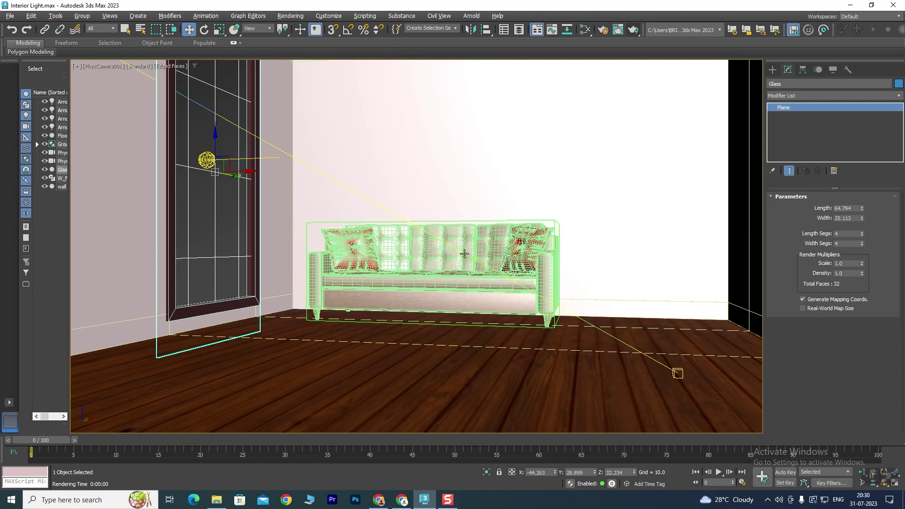
pyautogui.hotkey('alt', 'w')
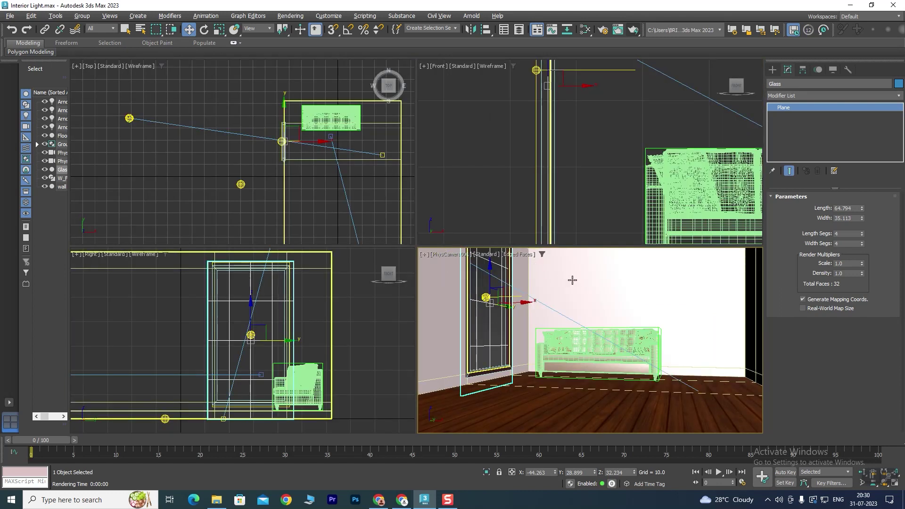
# - In Arnold Render Setup, set Background Source to Custom Map and open its map slot
pyautogui.click(603, 31)
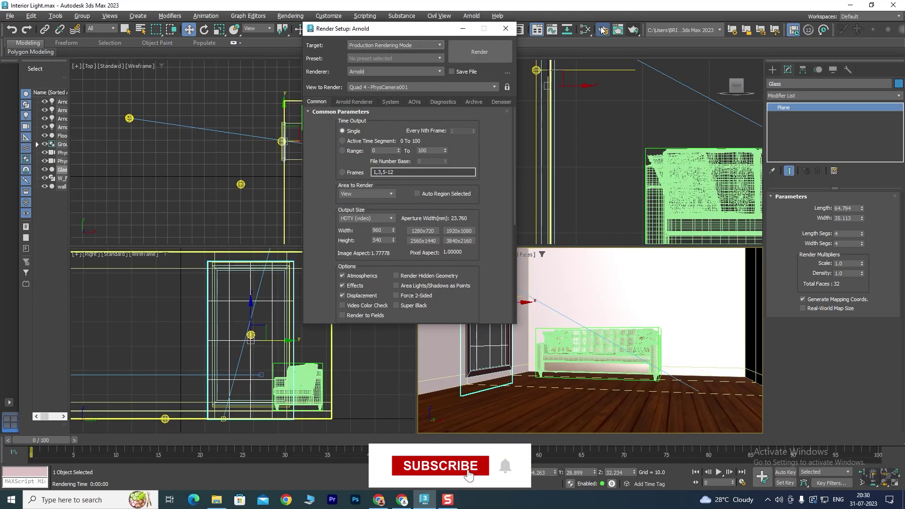
pyautogui.click(354, 101)
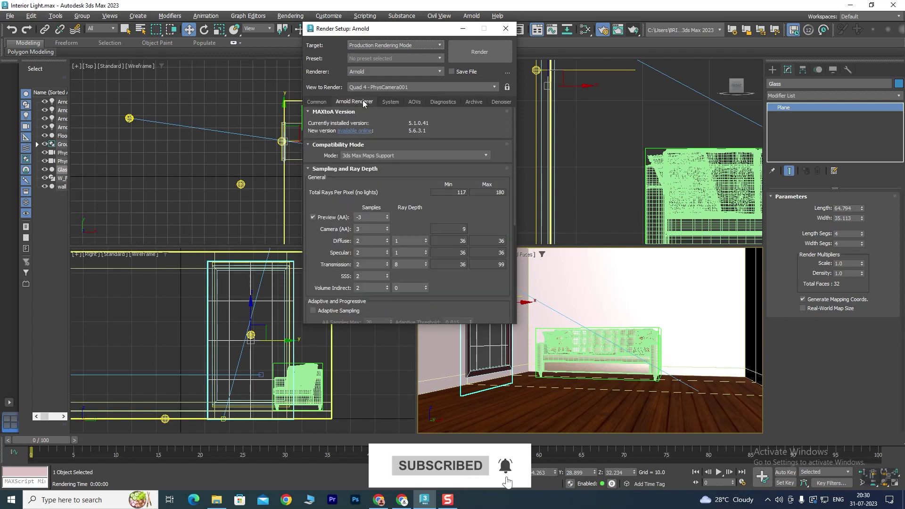
pyautogui.scroll(-3, 421, 139)
pyautogui.moveTo(421, 139); pyautogui.dragTo(440, 41)
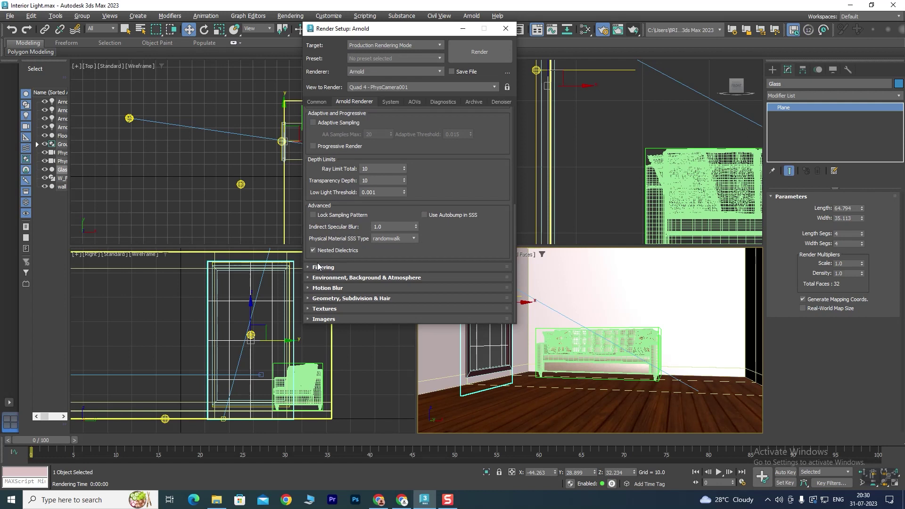
pyautogui.click(306, 276)
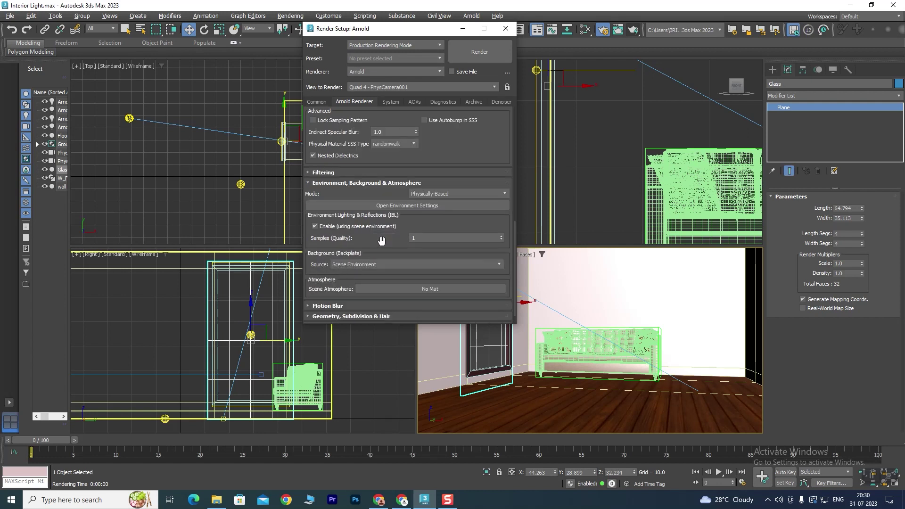
pyautogui.moveTo(390, 246); pyautogui.dragTo(396, 219)
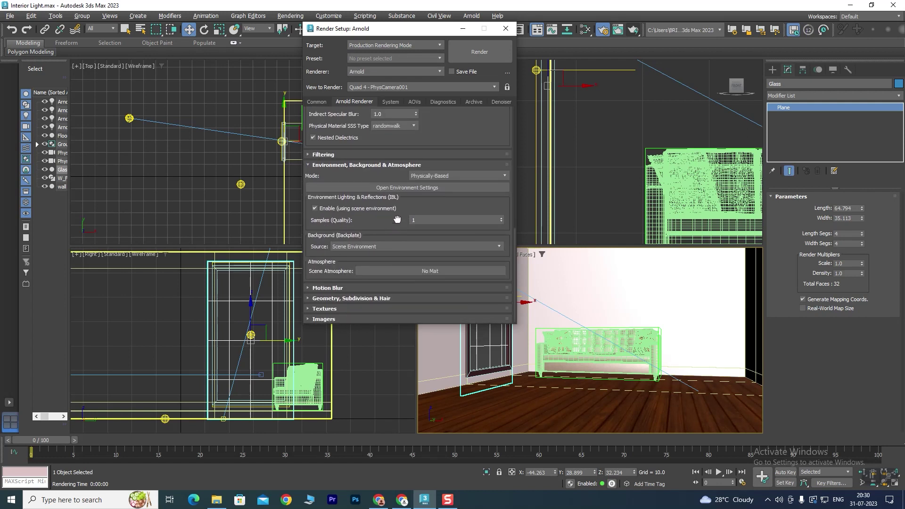
pyautogui.click(376, 246)
pyautogui.click(349, 273)
pyautogui.click(422, 258)
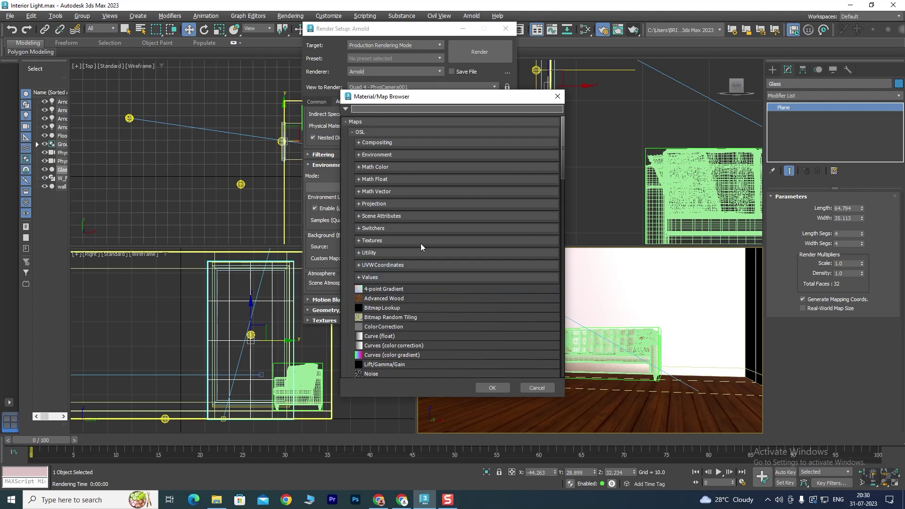
# - Choose a Bitmap as the background map and browse to the Downloads folder
pyautogui.scroll(-2, 420, 264)
pyautogui.scroll(-2, 426, 278)
pyautogui.scroll(-3, 426, 283)
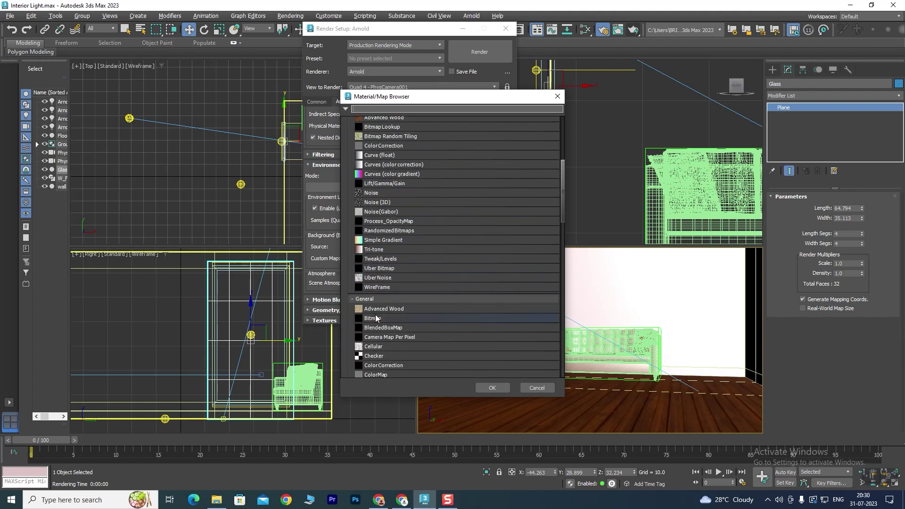
pyautogui.doubleClick(400, 317)
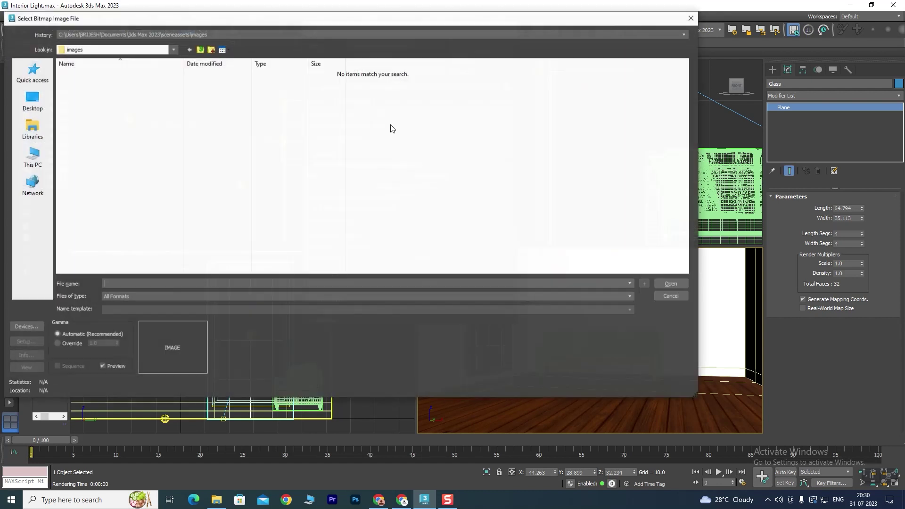
pyautogui.click(33, 156)
pyautogui.doubleClick(410, 84)
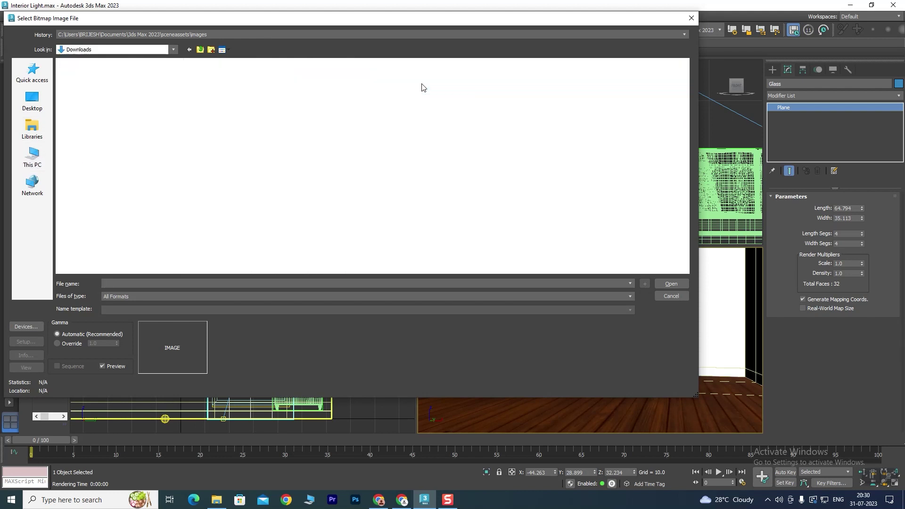
# - Load resting_place_4k.exr over lake_pier_4k, accept the OpenEXR settings, and render
pyautogui.click(183, 98)
pyautogui.click(132, 97)
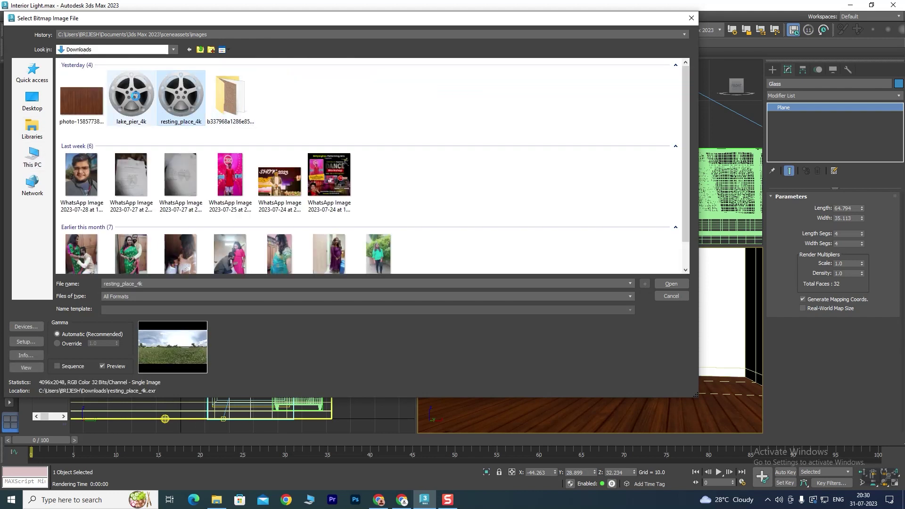
pyautogui.click(179, 100)
pyautogui.click(132, 97)
pyautogui.click(181, 99)
pyautogui.click(671, 283)
pyautogui.click(181, 217)
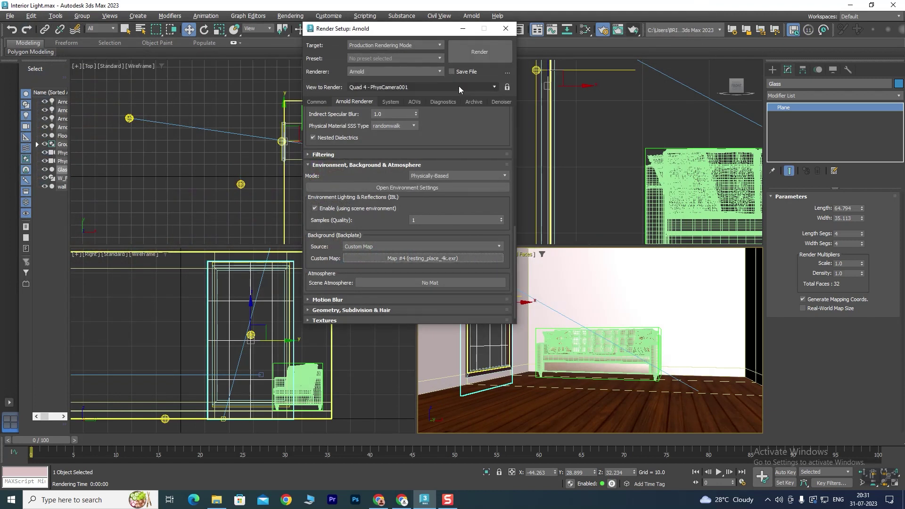
pyautogui.click(477, 50)
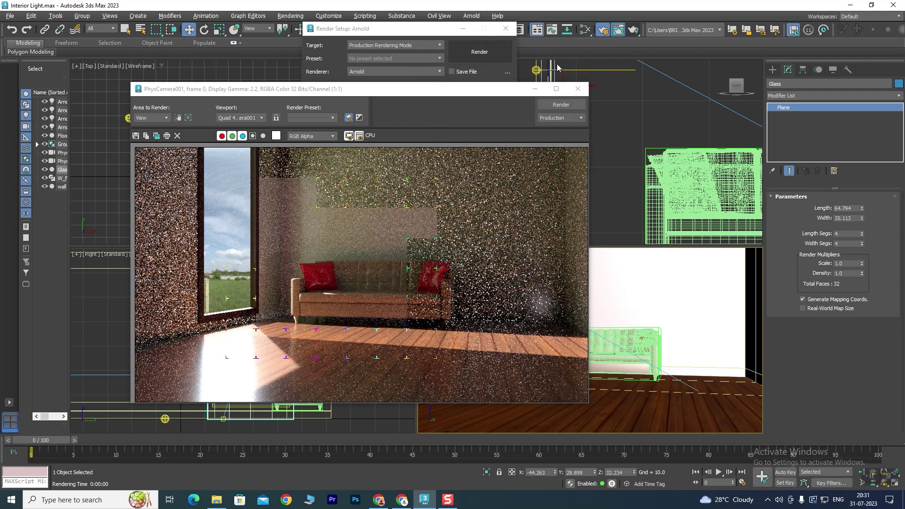
# - Let the HDRI render finish, then open the Area to Render choices
pyautogui.click(155, 119)
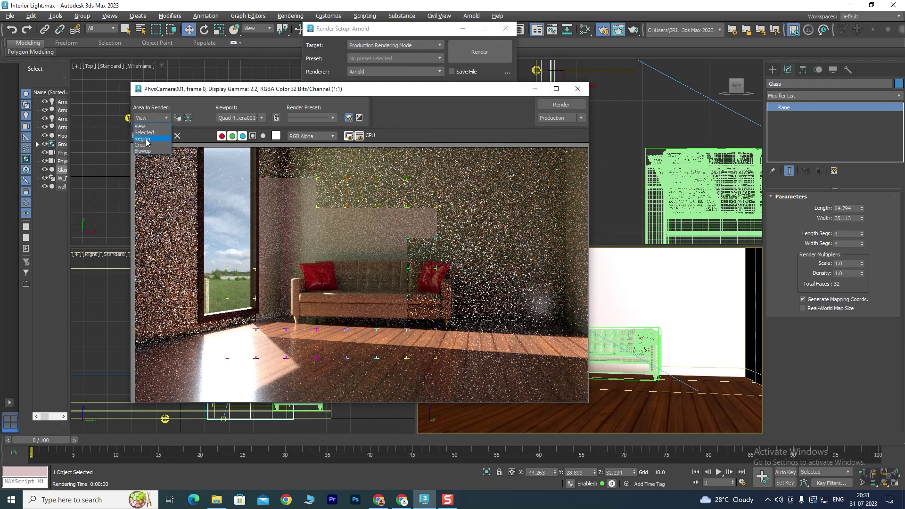
# - Set Area to Render to Region, framing the window and left half of the sofa
pyautogui.click(151, 139)
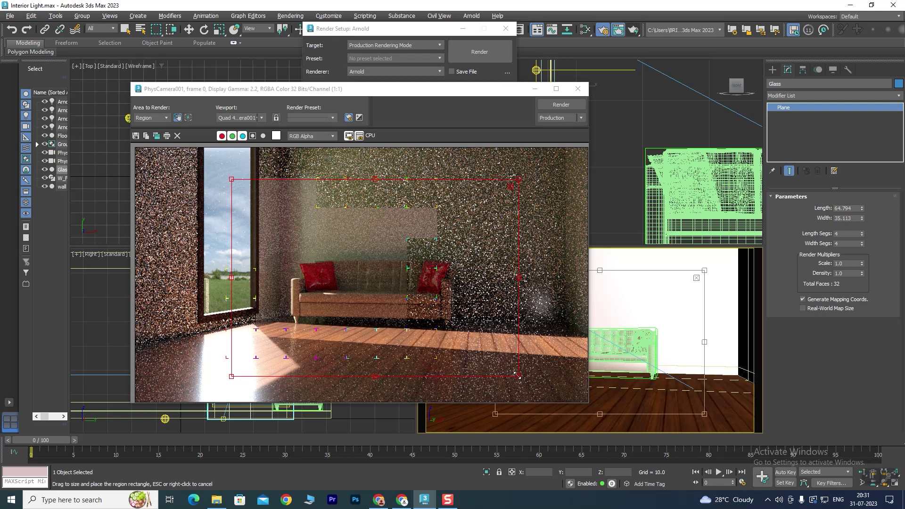
pyautogui.moveTo(517, 375); pyautogui.dragTo(390, 317)
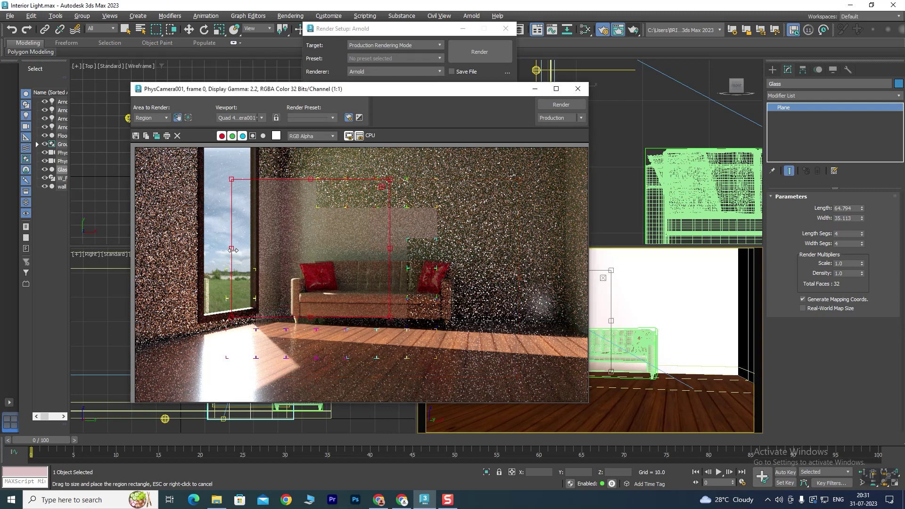
pyautogui.moveTo(231, 246); pyautogui.dragTo(220, 247)
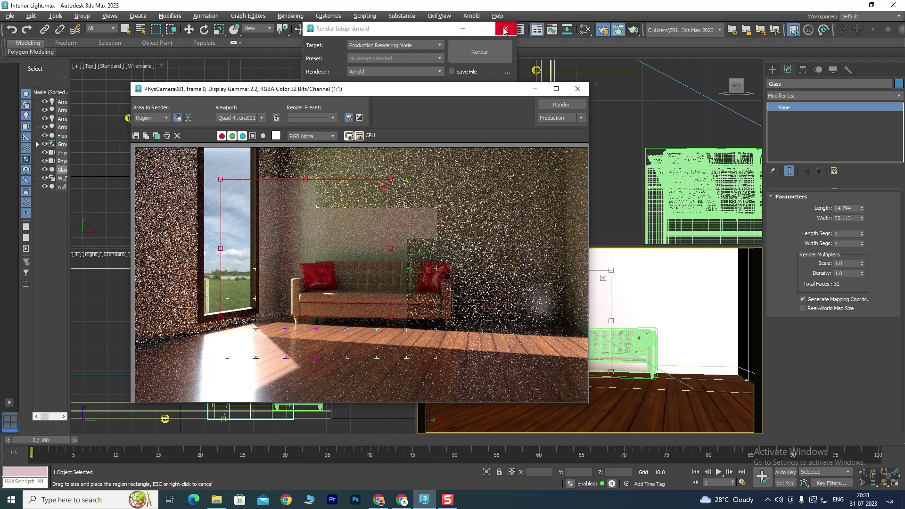
pyautogui.moveTo(427, 33); pyautogui.dragTo(622, 40)
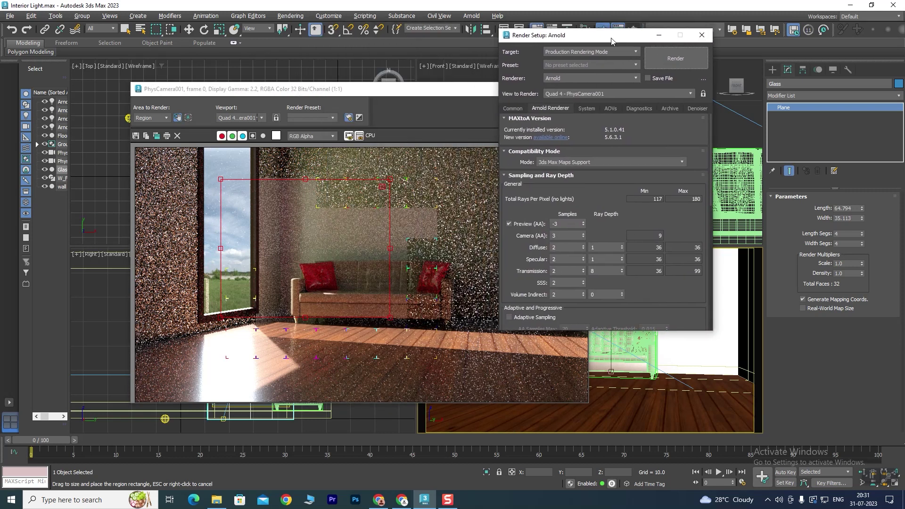
# - Minimize the frame window and raise ArnoldLight001 and ArnoldLight002 samples from 8 to 16
pyautogui.moveTo(441, 90); pyautogui.dragTo(408, 116)
pyautogui.click(520, 116)
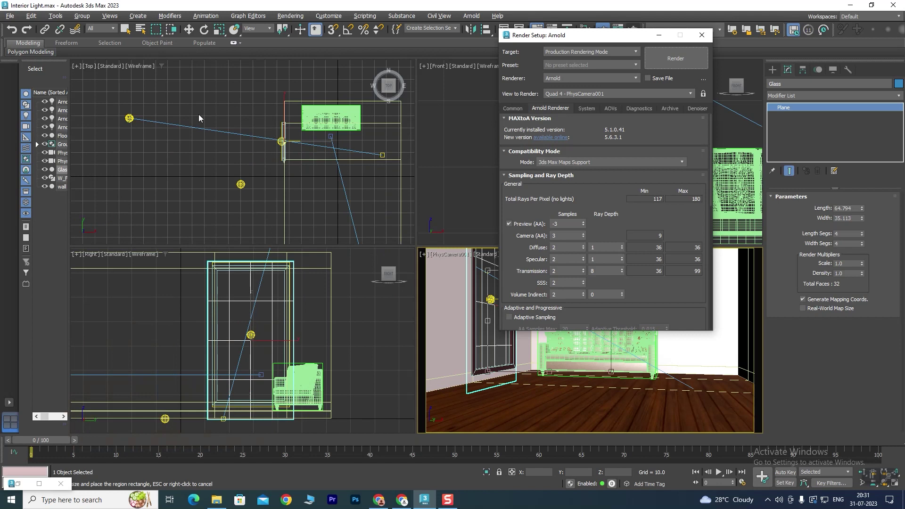
pyautogui.rightClick(107, 138)
pyautogui.click(107, 138)
pyautogui.click(129, 118)
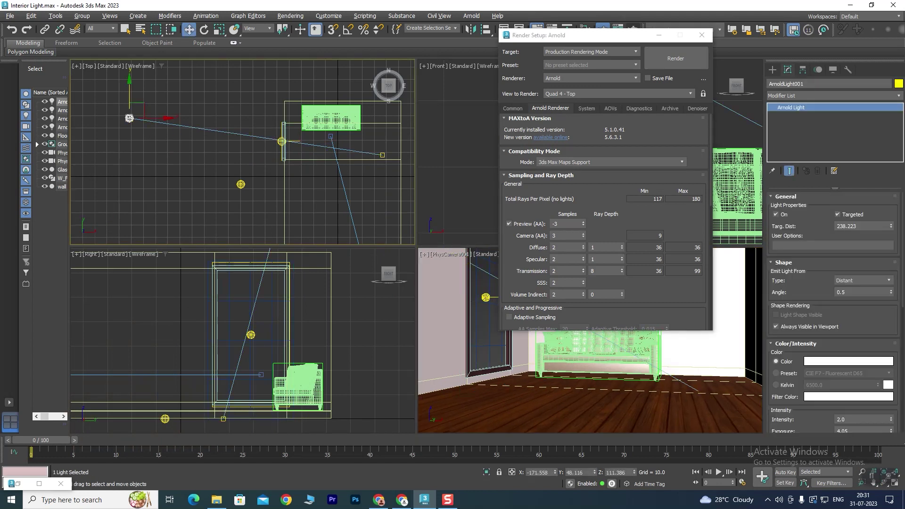
pyautogui.moveTo(831, 331); pyautogui.dragTo(844, 126)
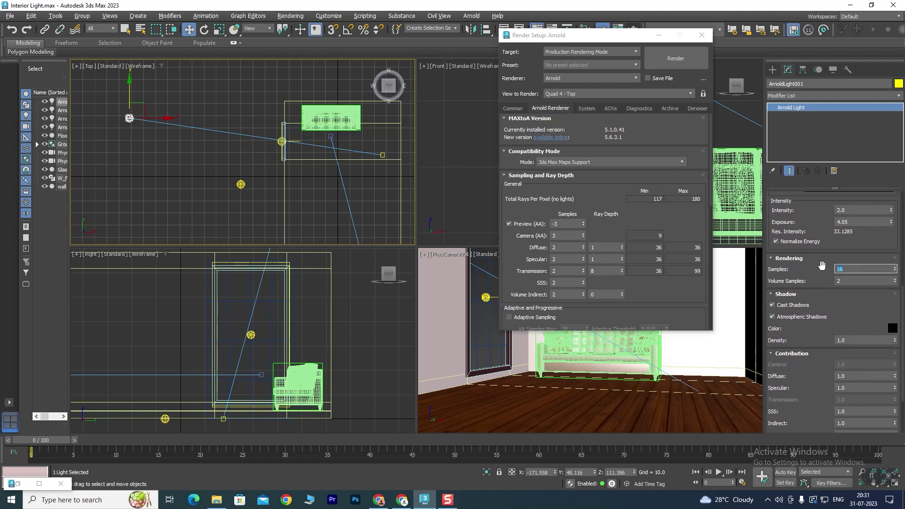
pyautogui.click(241, 184)
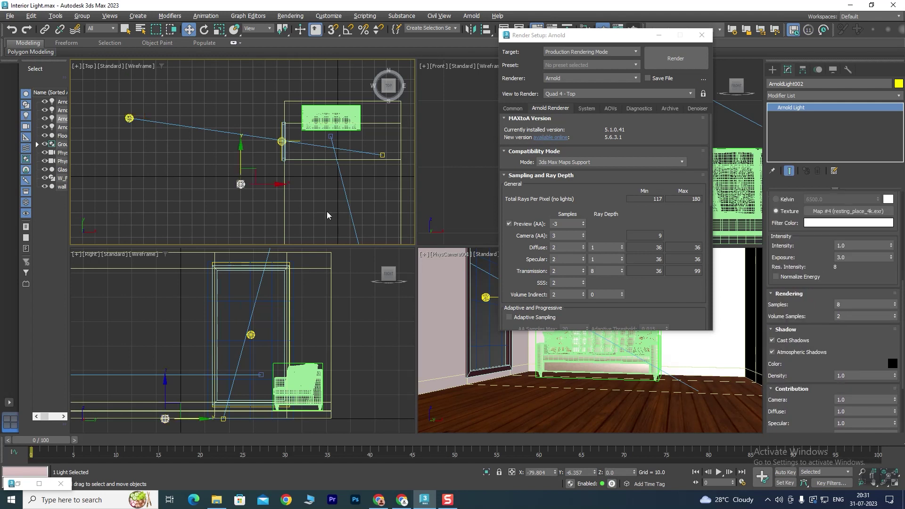
pyautogui.doubleClick(836, 302)
pyautogui.click(450, 305)
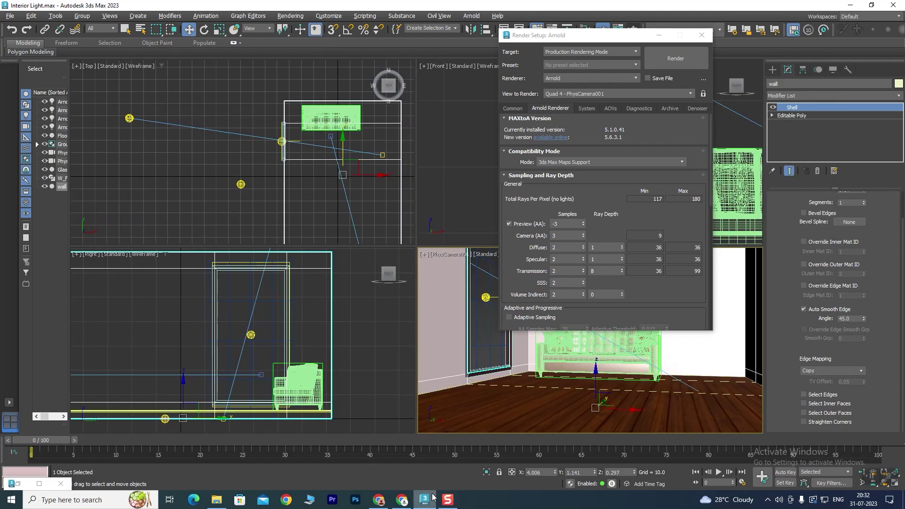
# - Move the frame window up and re-render the PhysCamera001 region with Arnold
pyautogui.click(425, 500)
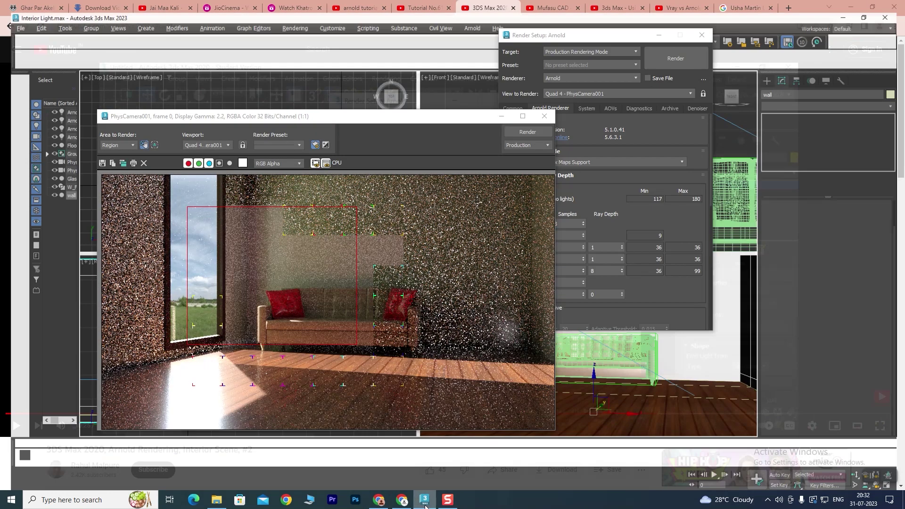
pyautogui.click(425, 500)
pyautogui.moveTo(387, 116); pyautogui.dragTo(373, 66)
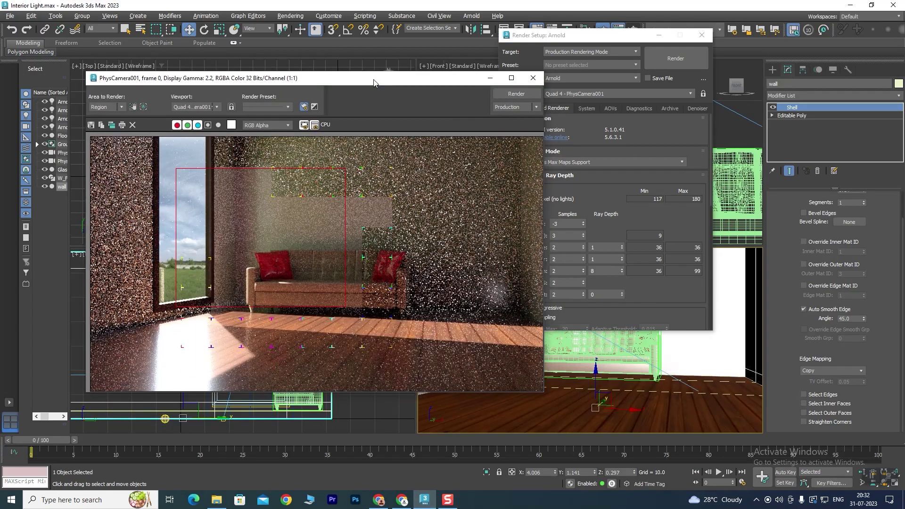
pyautogui.click(675, 58)
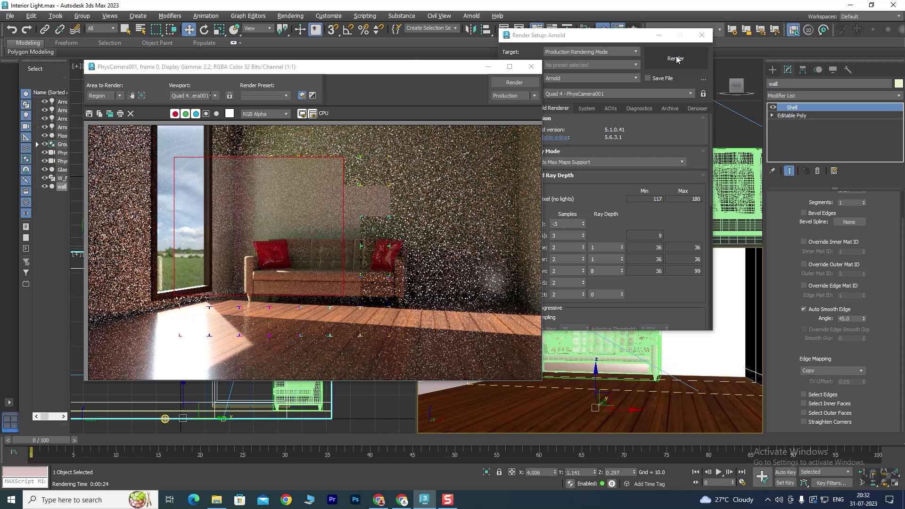
# - Zoom around the noisy render and place Render Setup beside the frame window
pyautogui.scroll(2, 296, 194)
pyautogui.scroll(2, 273, 222)
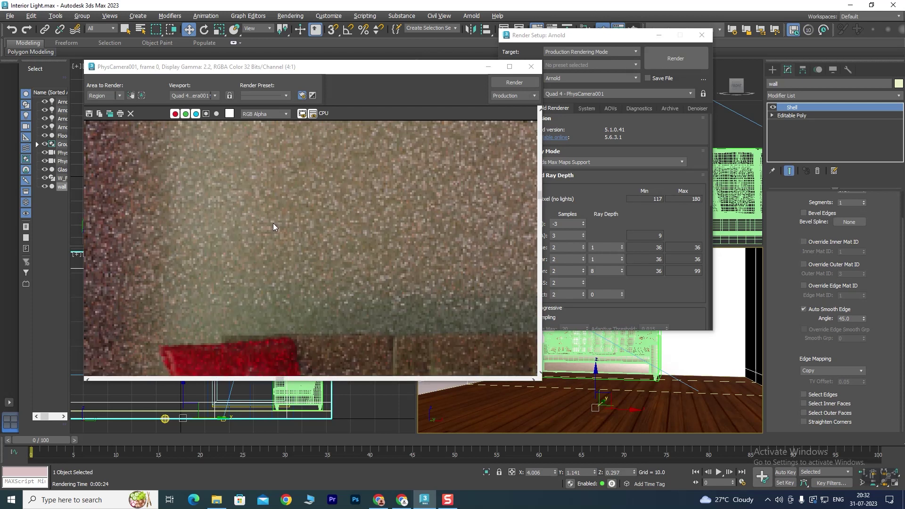
pyautogui.scroll(-4, 275, 221)
pyautogui.scroll(-2, 243, 189)
pyautogui.scroll(2, 258, 212)
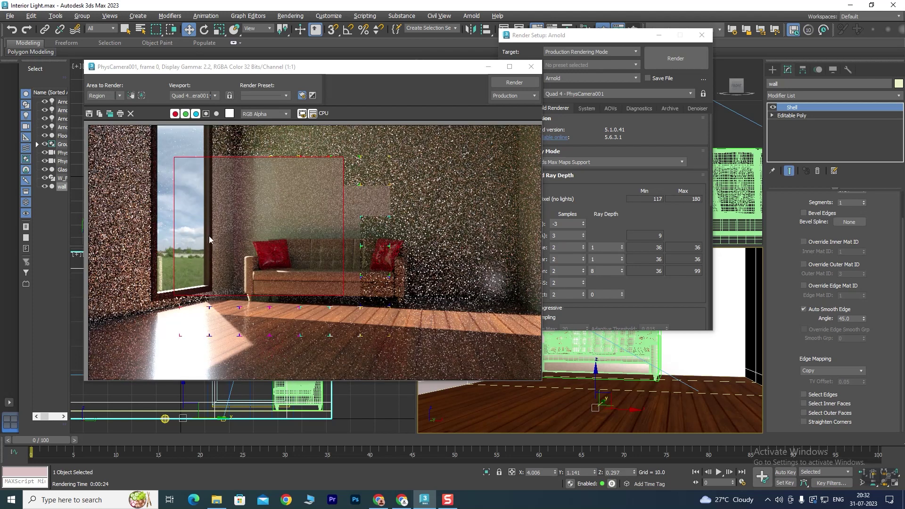
pyautogui.scroll(-1, 307, 236)
pyautogui.scroll(1, 307, 238)
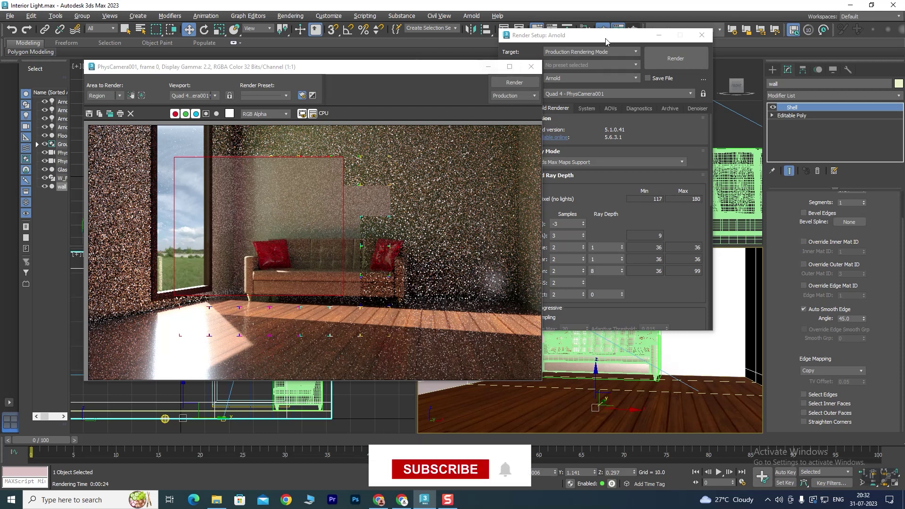
pyautogui.moveTo(542, 35); pyautogui.dragTo(594, 121)
pyautogui.moveTo(450, 69)
pyautogui.mouseDown()
pyautogui.moveTo(325, 171)
pyautogui.moveTo(420, 78)
pyautogui.mouseUp()
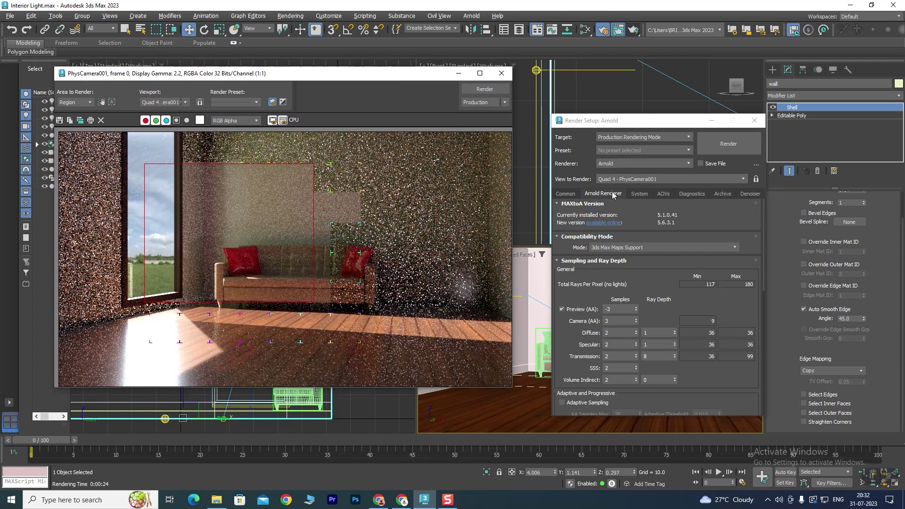
# - Set Camera (AA), Diffuse, Specular and Transmission samples and ray depths to 4
pyautogui.moveTo(627, 120); pyautogui.dragTo(613, 60)
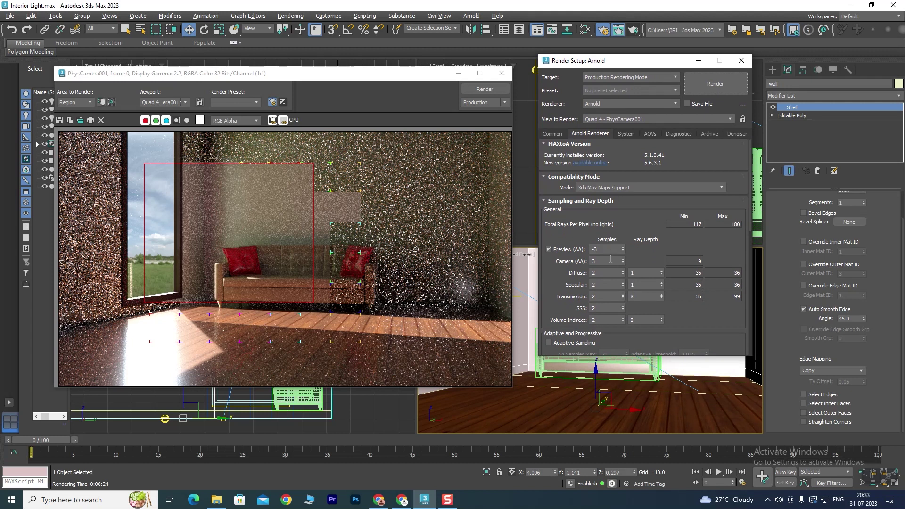
pyautogui.doubleClick(601, 274)
pyautogui.doubleClick(601, 263)
pyautogui.doubleClick(601, 274)
pyautogui.write('4')
pyautogui.doubleClick(595, 285)
pyautogui.doubleClick(603, 297)
pyautogui.write('4')
pyautogui.doubleClick(638, 274)
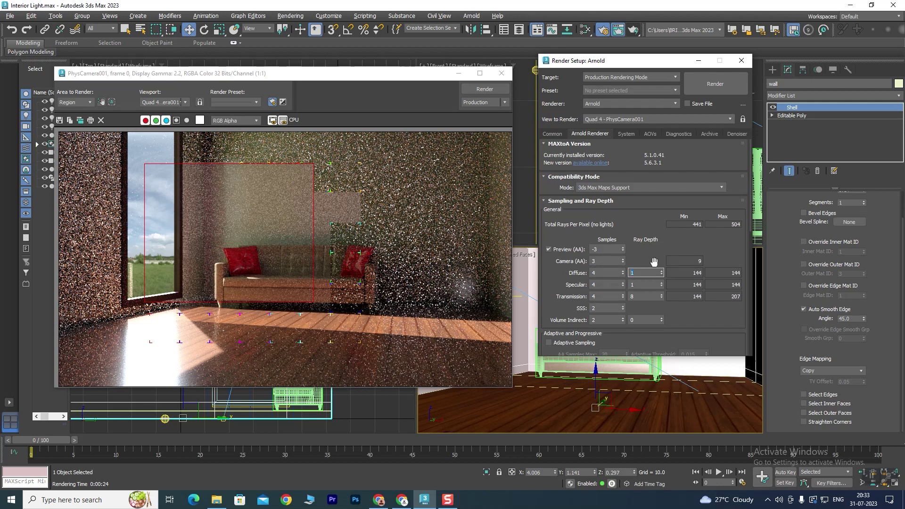
pyautogui.doubleClick(637, 285)
pyautogui.write('4')
pyautogui.doubleClick(598, 262)
pyautogui.write('4')
pyautogui.click(646, 272)
# - Raise Camera (AA), Diffuse, Specular and Transmission samples and ray depths to 5
pyautogui.doubleClick(601, 262)
pyautogui.press('Tab')
pyautogui.press('Tab')
pyautogui.write('5')
pyautogui.press('Tab')
pyautogui.write('5')
pyautogui.click(645, 273)
pyautogui.write('5')
pyautogui.click(635, 284)
pyautogui.hotkey('shift', 'Tab')
pyautogui.write('5')
pyautogui.press('Tab')
pyautogui.press('Tab')
pyautogui.write('3')
pyautogui.write('5')
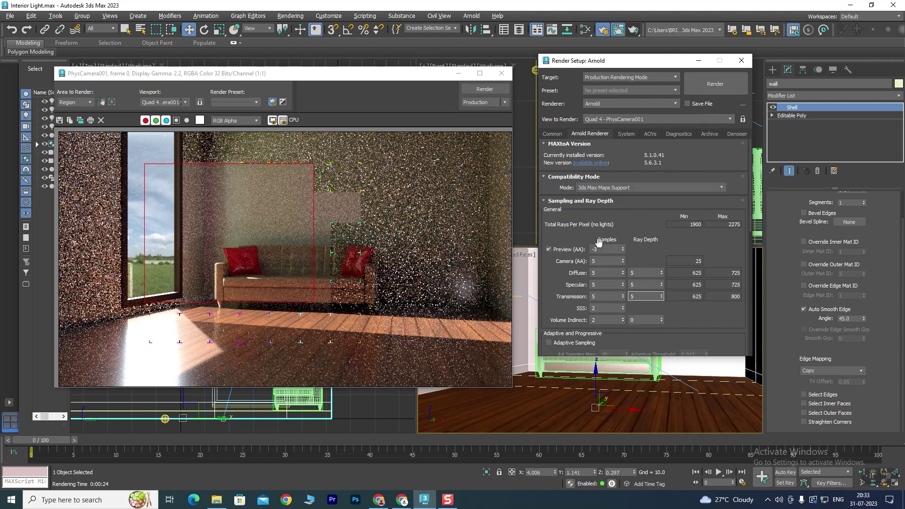
# - Render the camera view with the raised Arnold sample settings
pyautogui.click(716, 86)
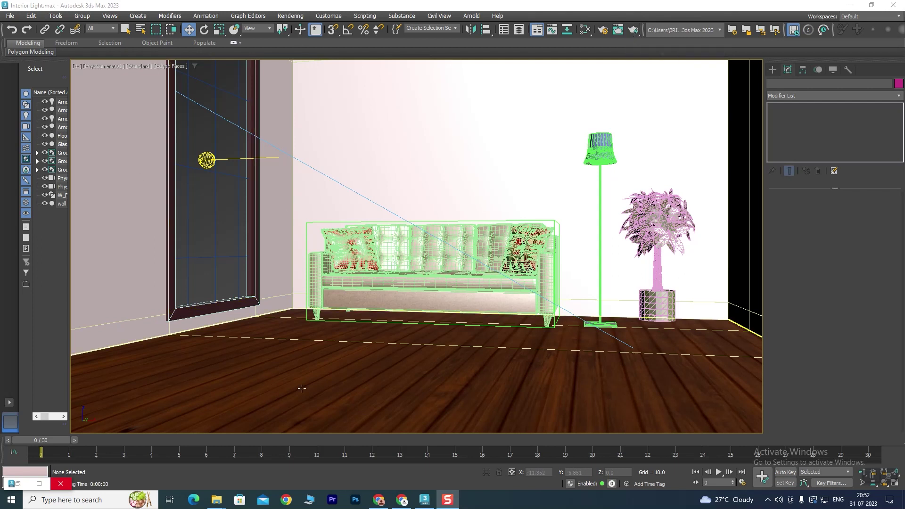
pyautogui.click(603, 31)
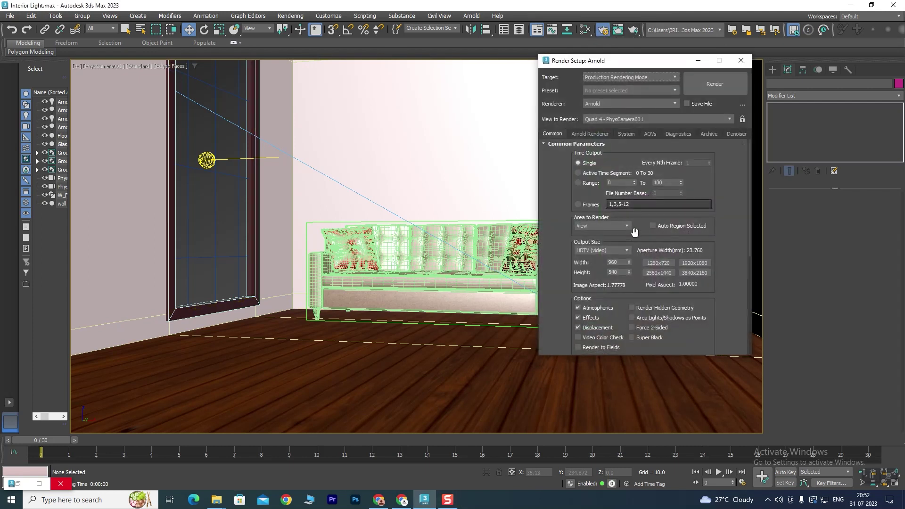
pyautogui.click(600, 134)
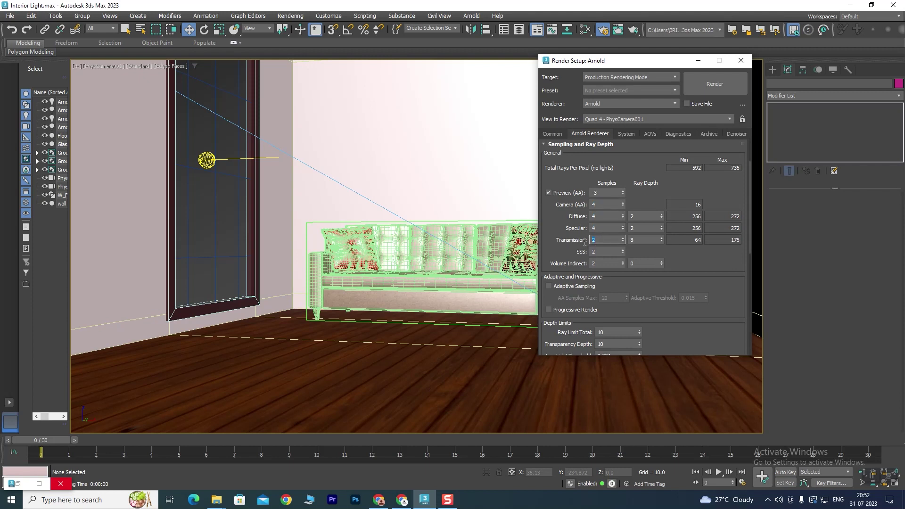
pyautogui.click(642, 240)
pyautogui.hotkey('shift', 'Tab')
pyautogui.hotkey('shift', 'Tab')
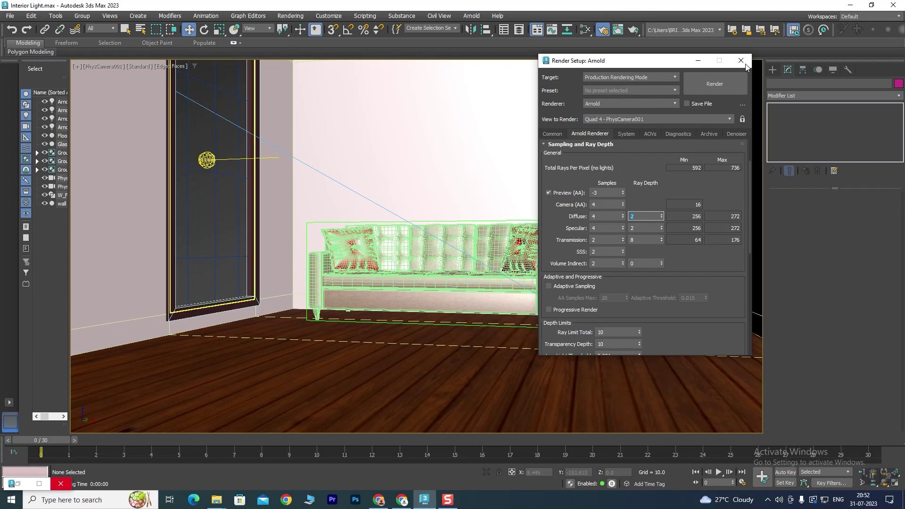
pyautogui.click(741, 60)
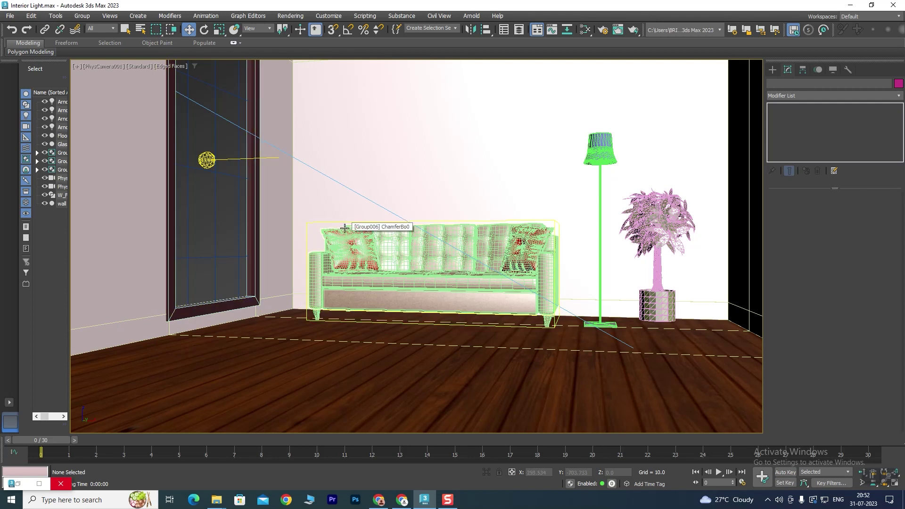
# - Switch to the four-viewport layout and zoom in on the room
pyautogui.hotkey('alt', 'w')
pyautogui.scroll(-2, 263, 149)
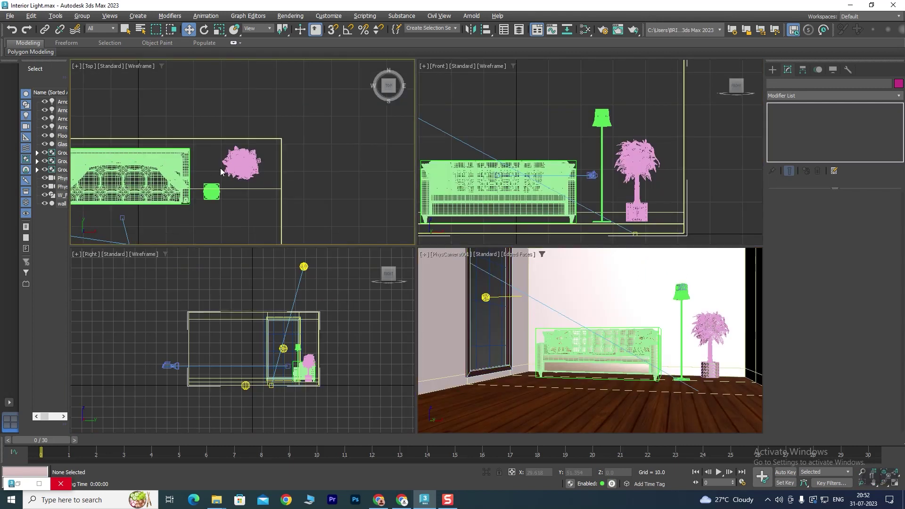
pyautogui.scroll(-3, 221, 172)
pyautogui.scroll(-1, 159, 138)
# - Check the render samples value of the first two Arnold lights
pyautogui.click(108, 142)
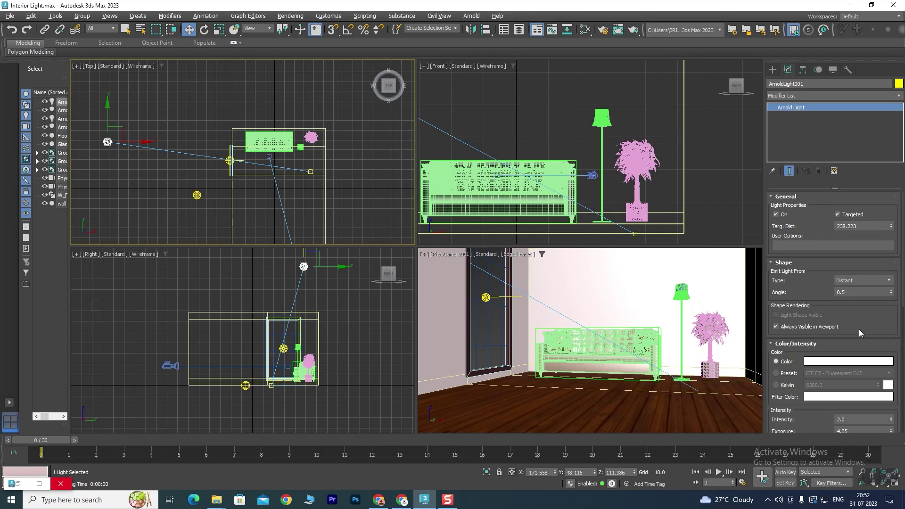
pyautogui.scroll(-3, 850, 349)
pyautogui.scroll(-3, 838, 311)
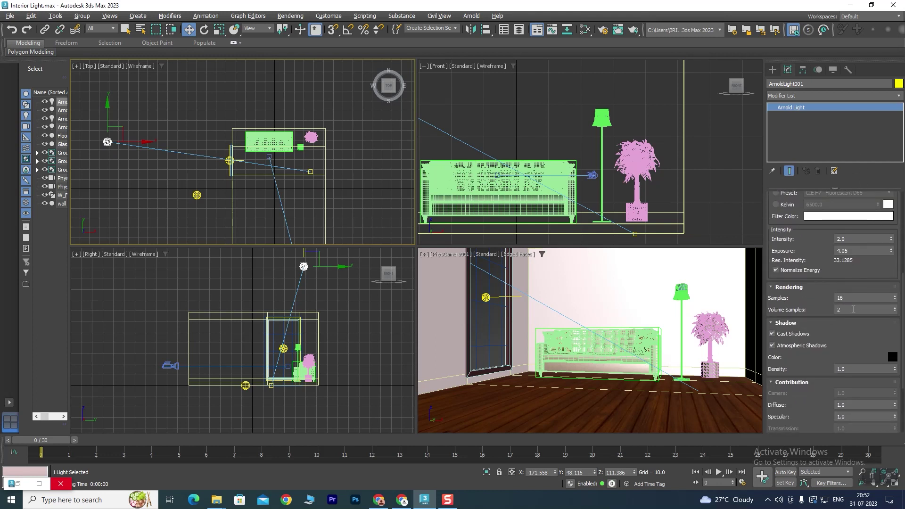
pyautogui.doubleClick(853, 297)
pyautogui.click(197, 195)
pyautogui.doubleClick(841, 332)
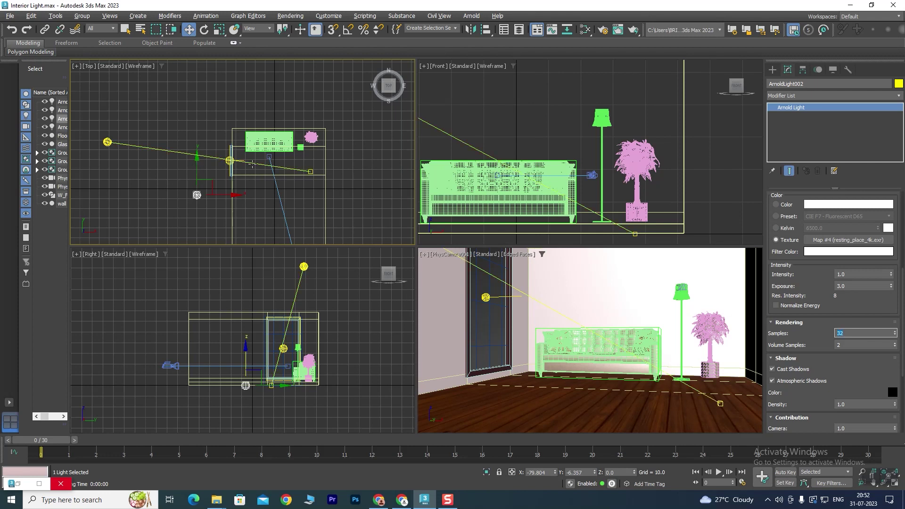
# - Select the Arnold portal light at the window and review its settings
pyautogui.click(228, 162)
pyautogui.scroll(3, 227, 162)
pyautogui.scroll(2, 231, 141)
pyautogui.scroll(2, 235, 135)
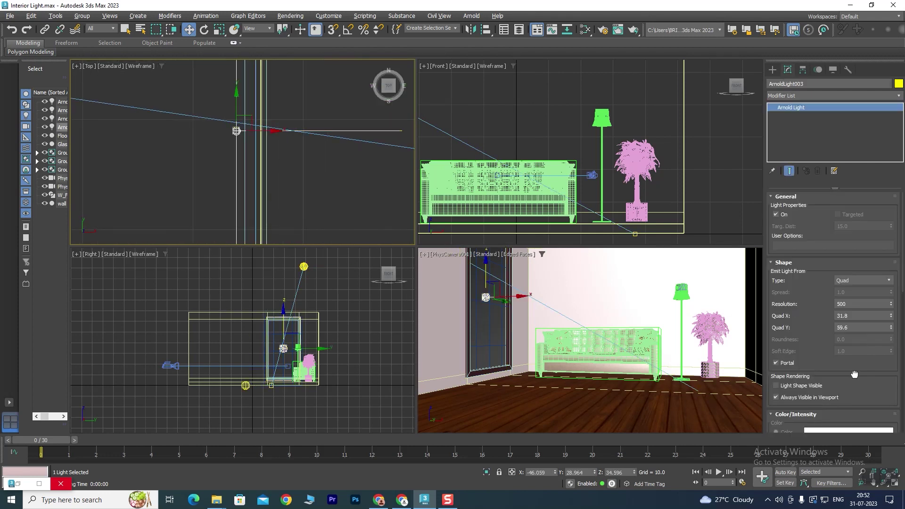
pyautogui.moveTo(853, 374); pyautogui.dragTo(854, 118)
pyautogui.scroll(5, 834, 282)
pyautogui.scroll(3, 833, 282)
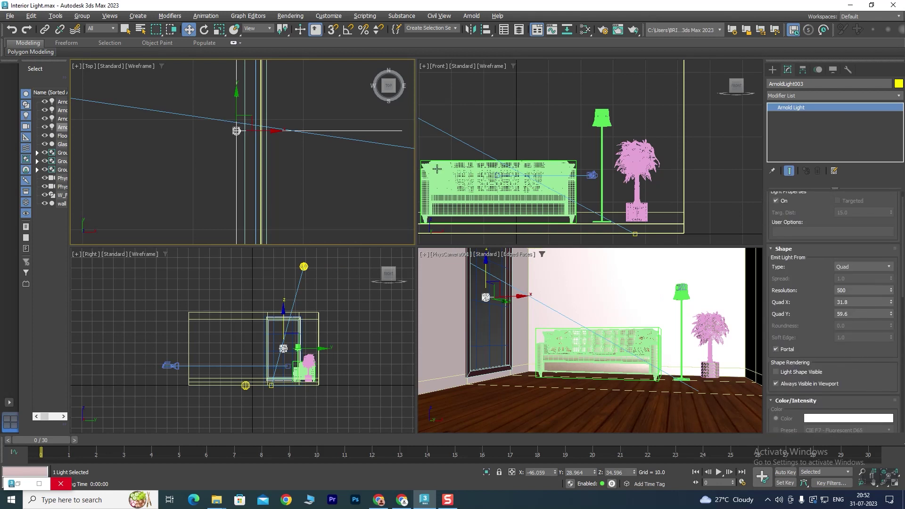
# - Re-centre the top view on the room and select the Floor object
pyautogui.scroll(-2, 310, 165)
pyautogui.scroll(-1, 314, 172)
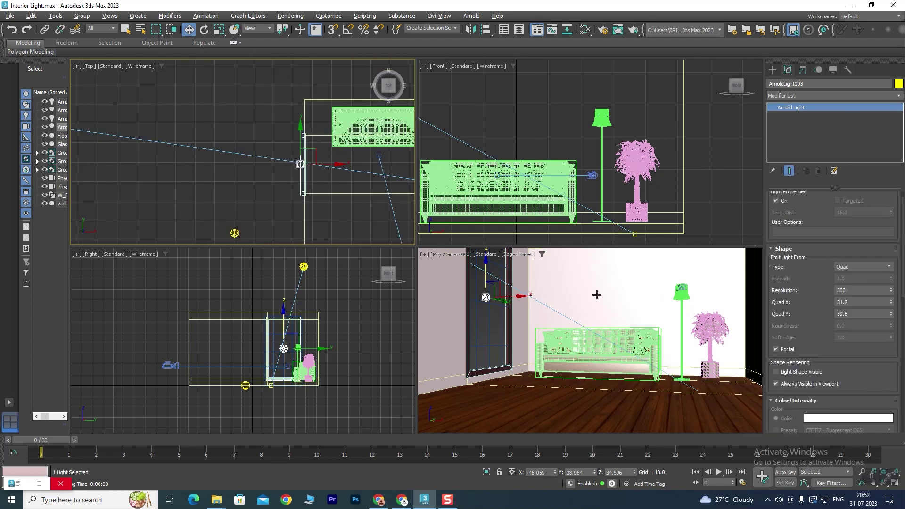
pyautogui.scroll(-3, 295, 171)
pyautogui.moveTo(347, 188); pyautogui.dragTo(261, 156, button='middle')
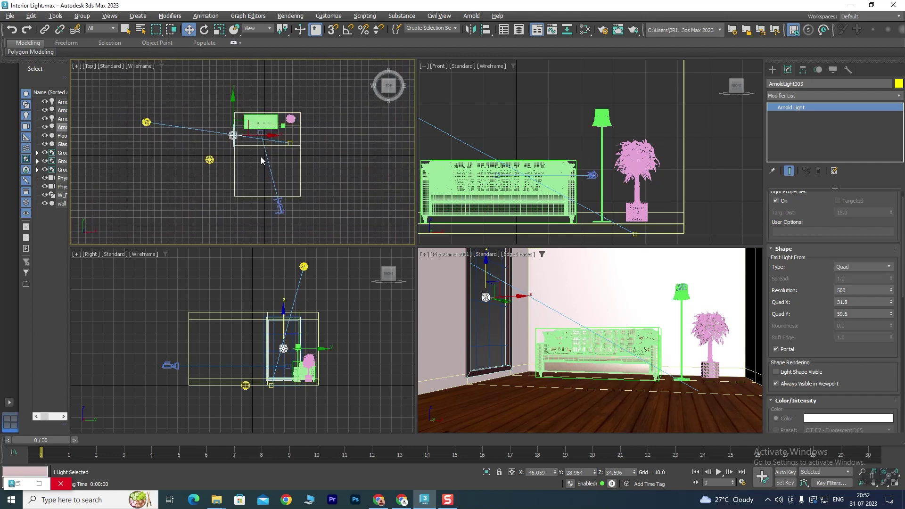
pyautogui.scroll(2, 278, 165)
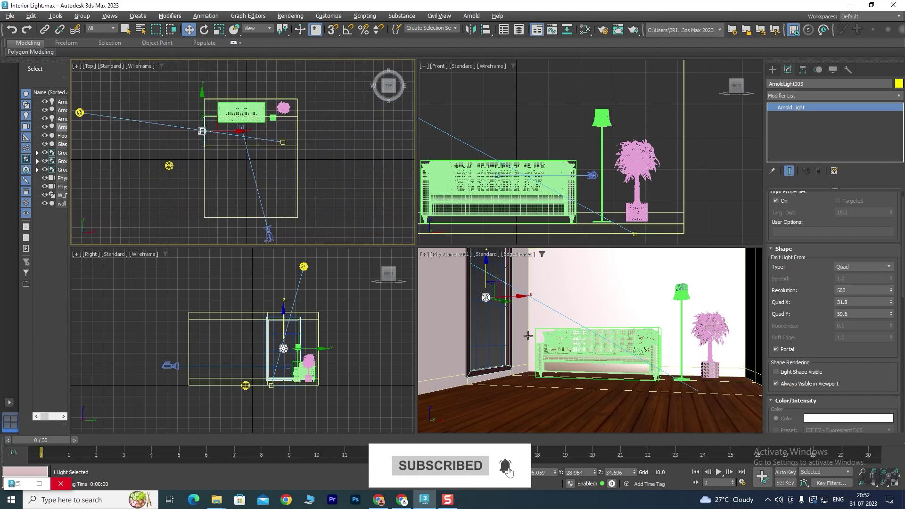
pyautogui.click(553, 401)
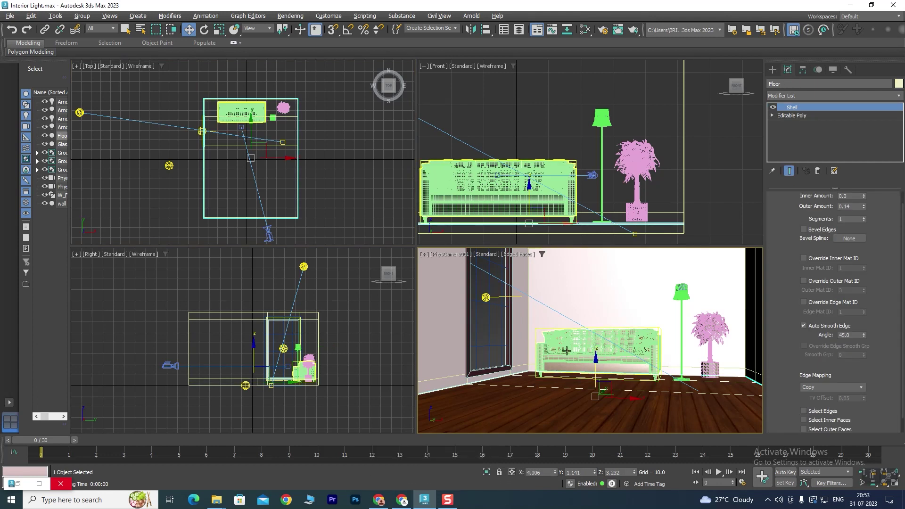